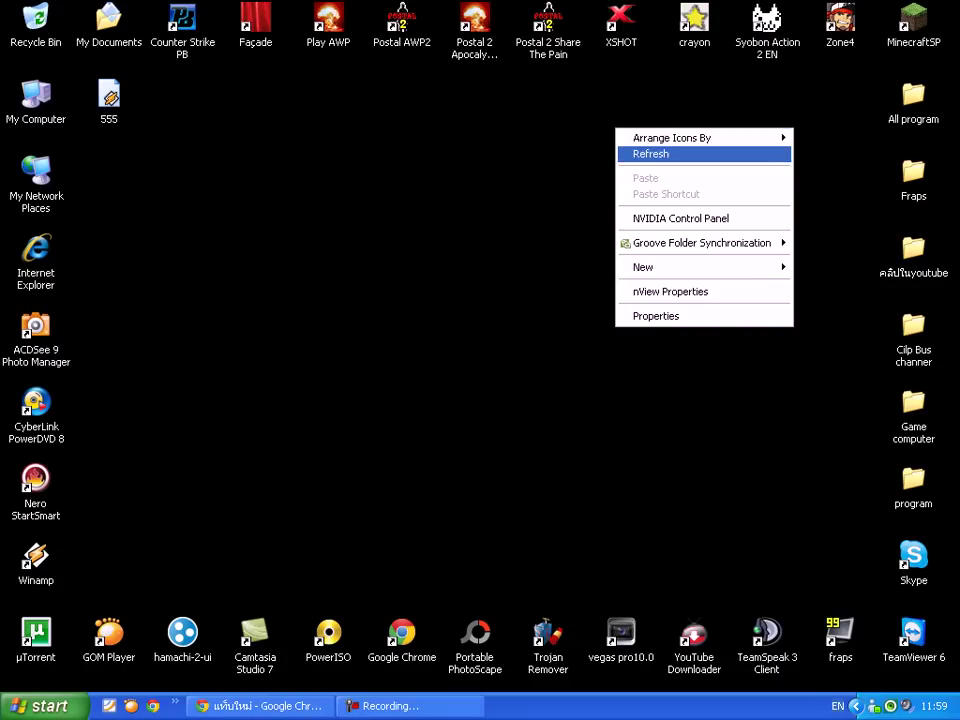
right_click(679, 189)
left_click(707, 214)
right_click(703, 220)
left_click(725, 247)
Move the 555 file on the desktop to the empty spot beside the All program folder.
left_click(109, 97)
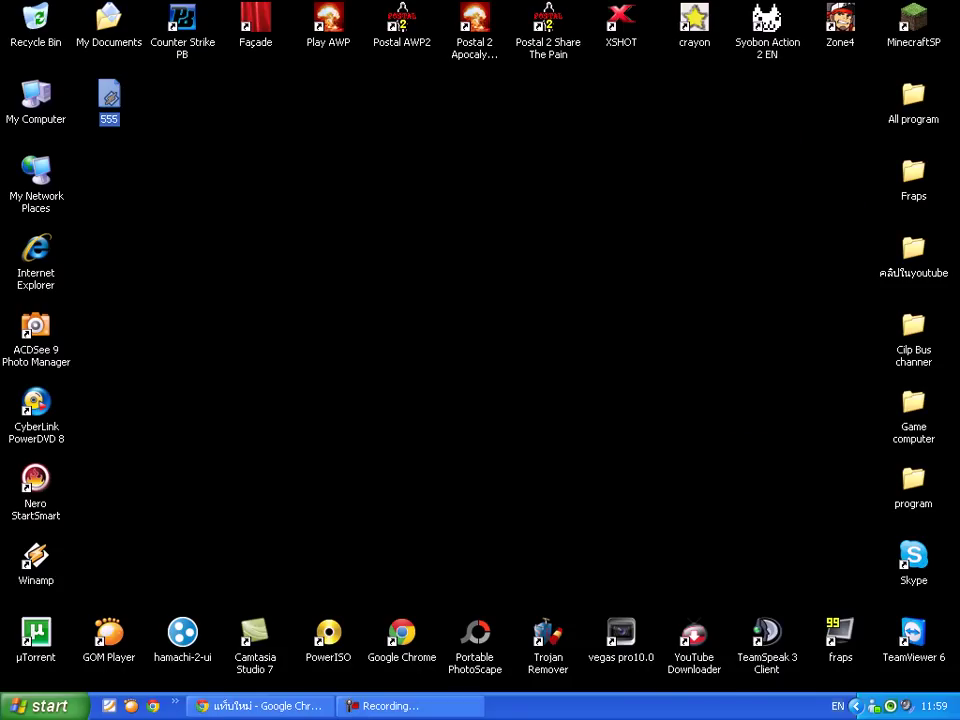
left_click_drag(109, 97, 840, 97)
right_click(637, 174)
left_click(674, 200)
right_click(684, 198)
left_click(702, 223)
right_click(703, 223)
left_click(725, 248)
right_click(553, 141)
left_click(577, 167)
right_click(577, 163)
left_click(608, 188)
right_click(628, 192)
left_click(655, 217)
right_click(481, 131)
left_click(518, 157)
right_click(521, 163)
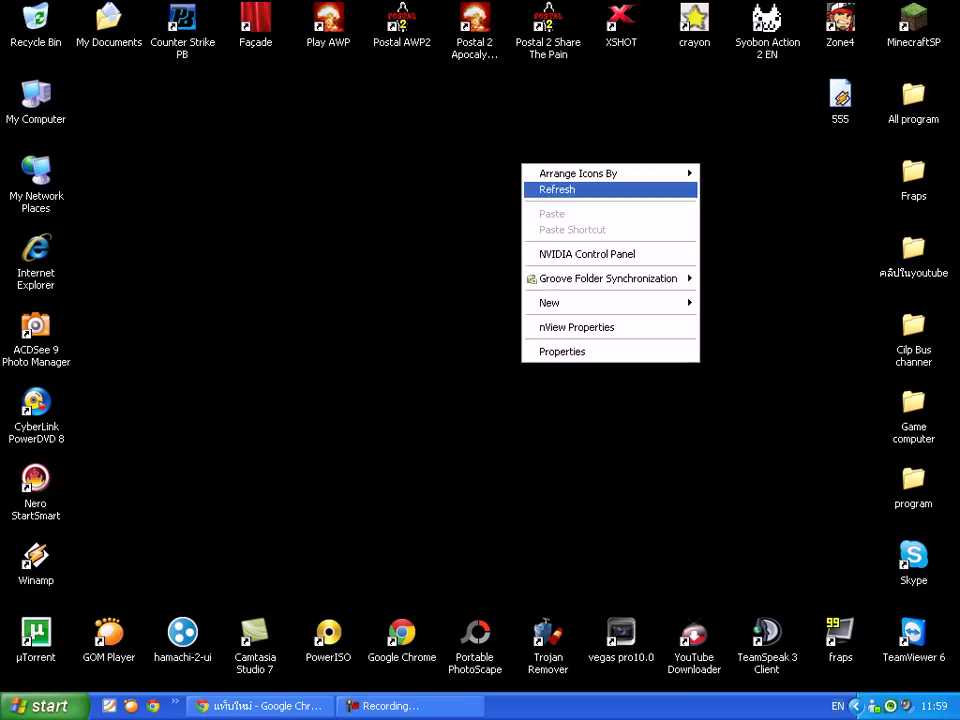
left_click(556, 189)
Switch to Chrome, view the YouTube channel page of the Minecraft Mod Review video's uploader, and minimize the browser.
left_click(262, 706)
left_click(412, 12)
left_click(258, 12)
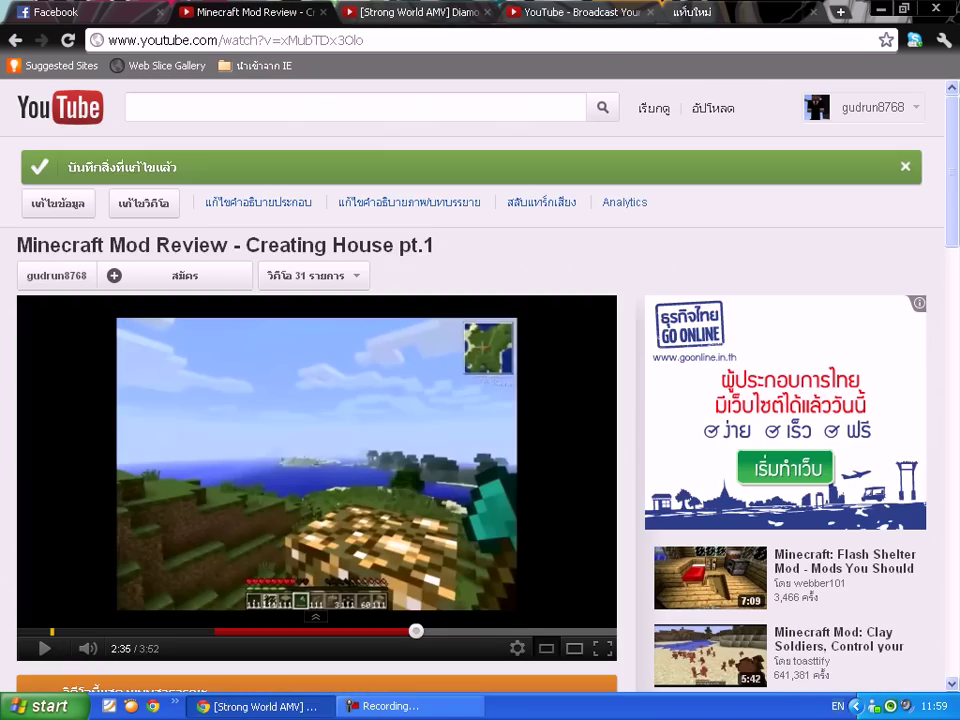
scroll(480, 400, "down", 2)
scroll(480, 400, "up", 2)
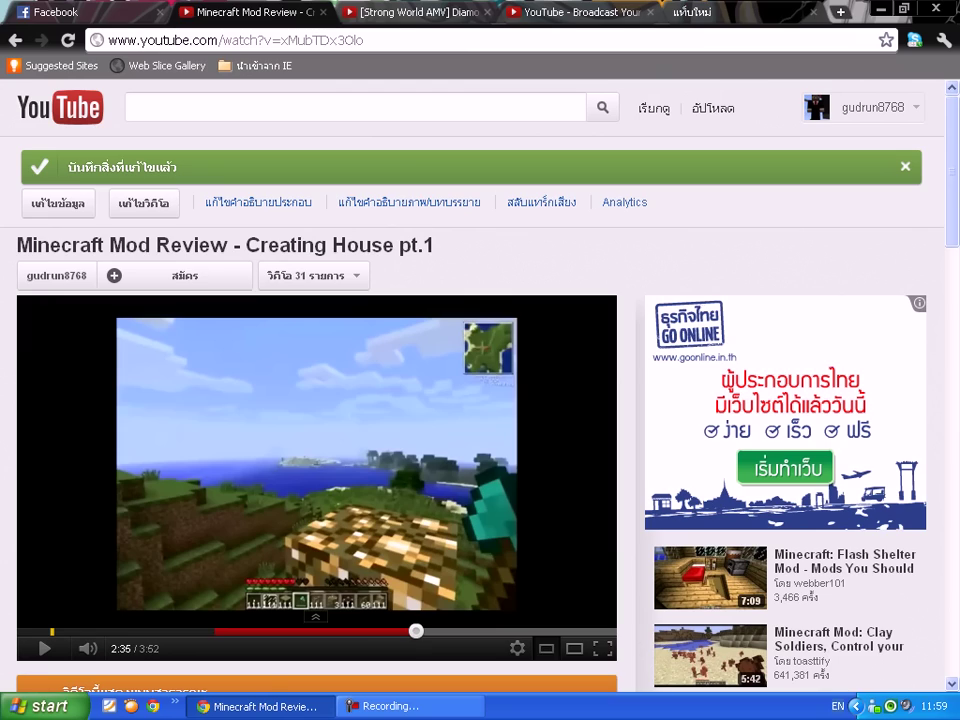
left_click(57, 276)
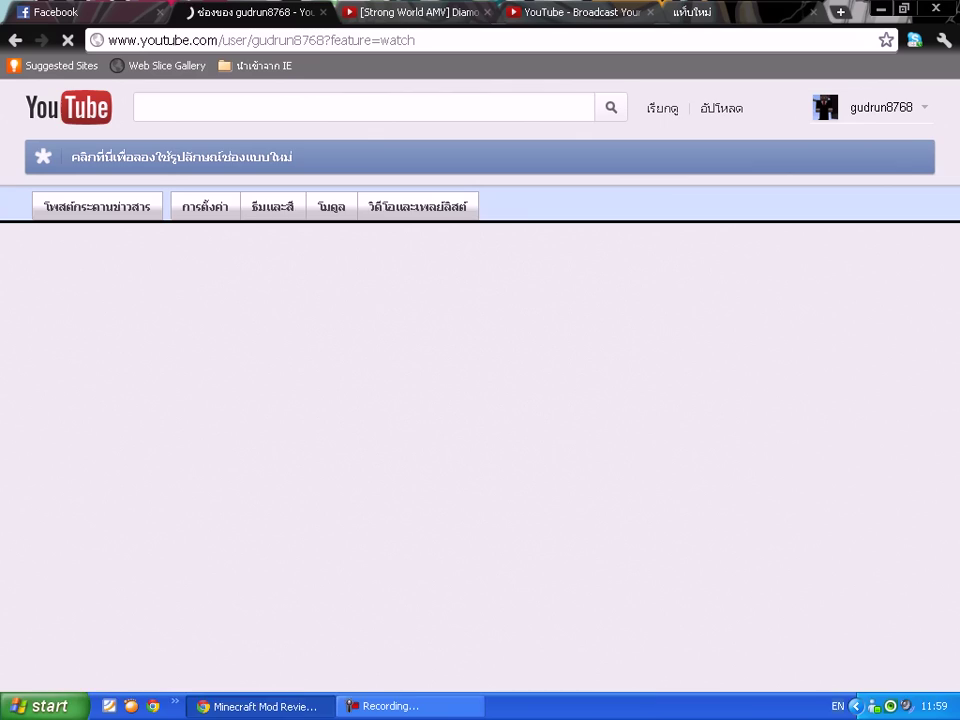
scroll(480, 400, "down", 10)
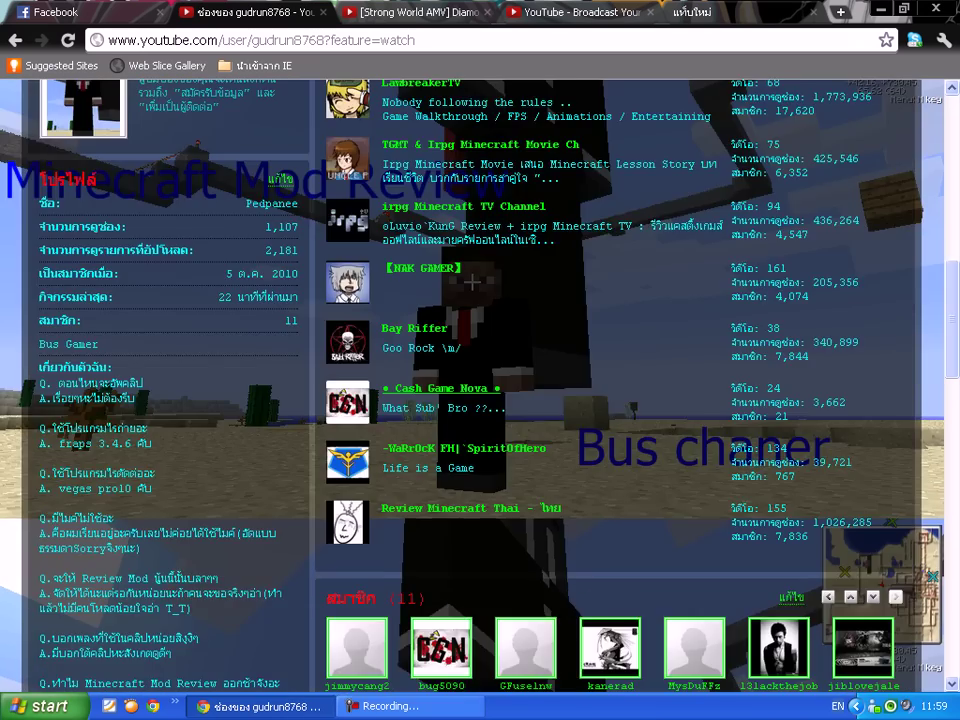
scroll(480, 400, "down", 3)
left_click(260, 706)
right_click(321, 178)
right_click(364, 204)
right_click(401, 223)
right_click(460, 254)
left_click(498, 279)
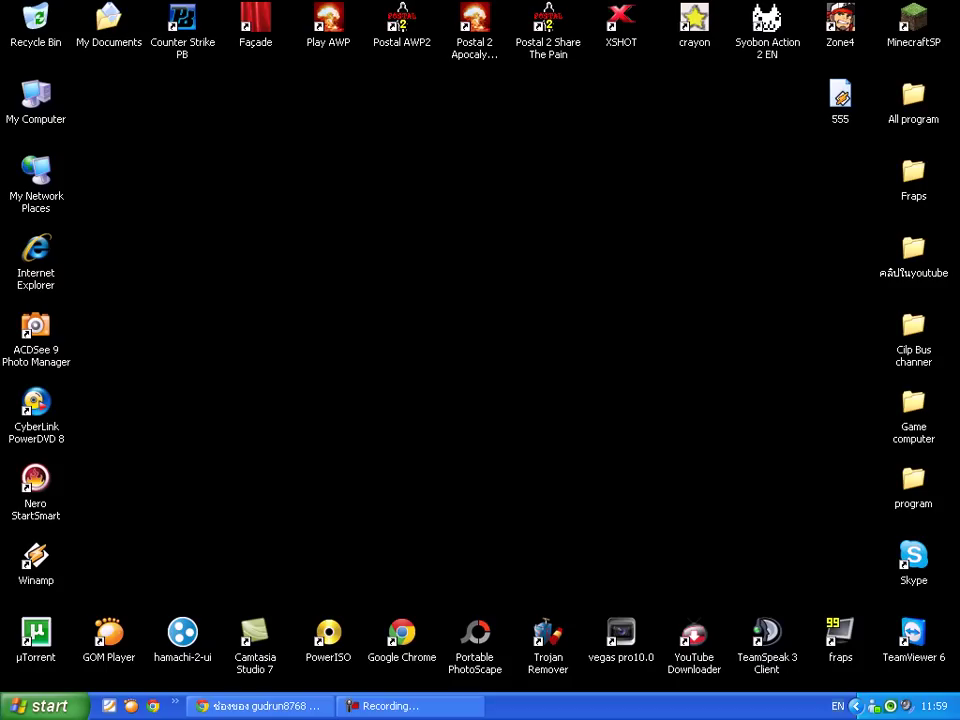
right_click(633, 141)
left_click(652, 168)
right_click(652, 168)
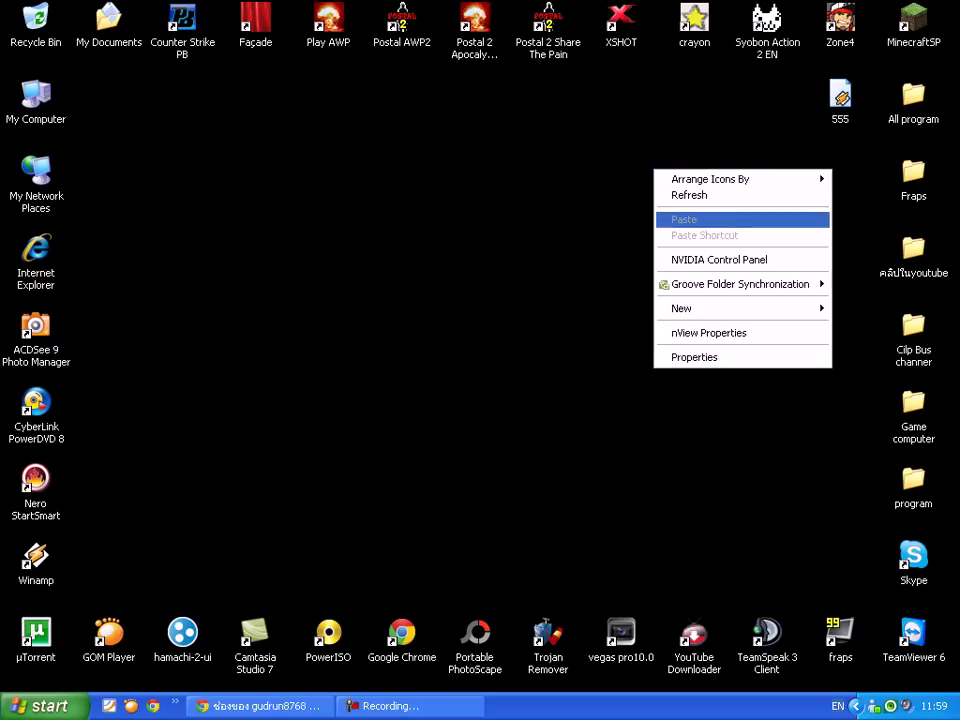
left_click(686, 195)
Launch Fraps and browse its FPS, Screenshots and Movies settings, ending on the Movies settings.
left_click(840, 634)
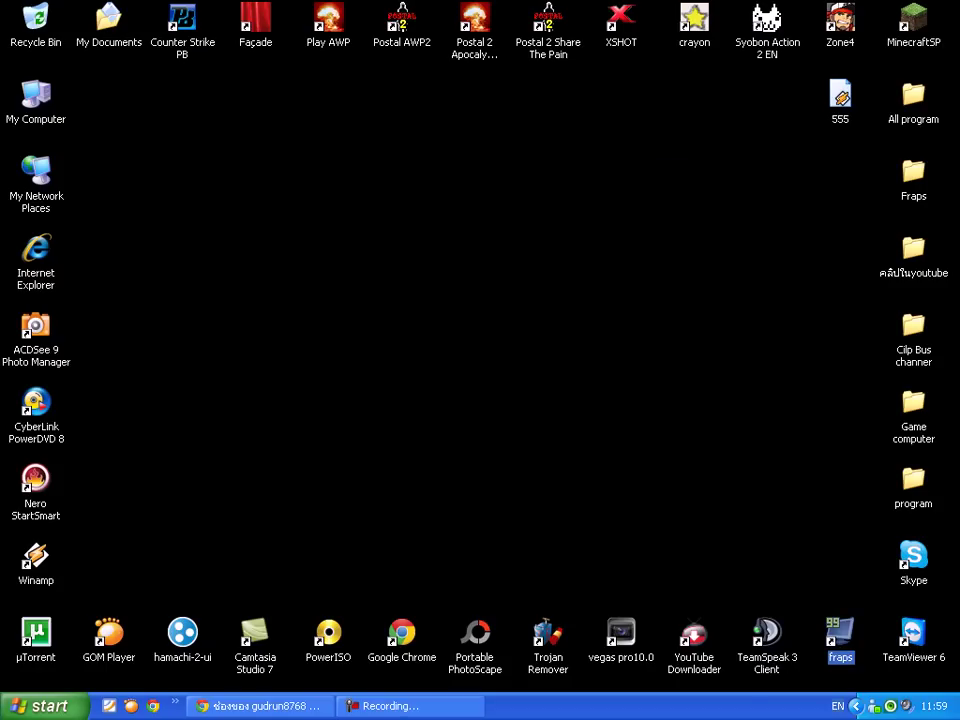
key("Return")
left_click_drag(480, 186, 537, 172)
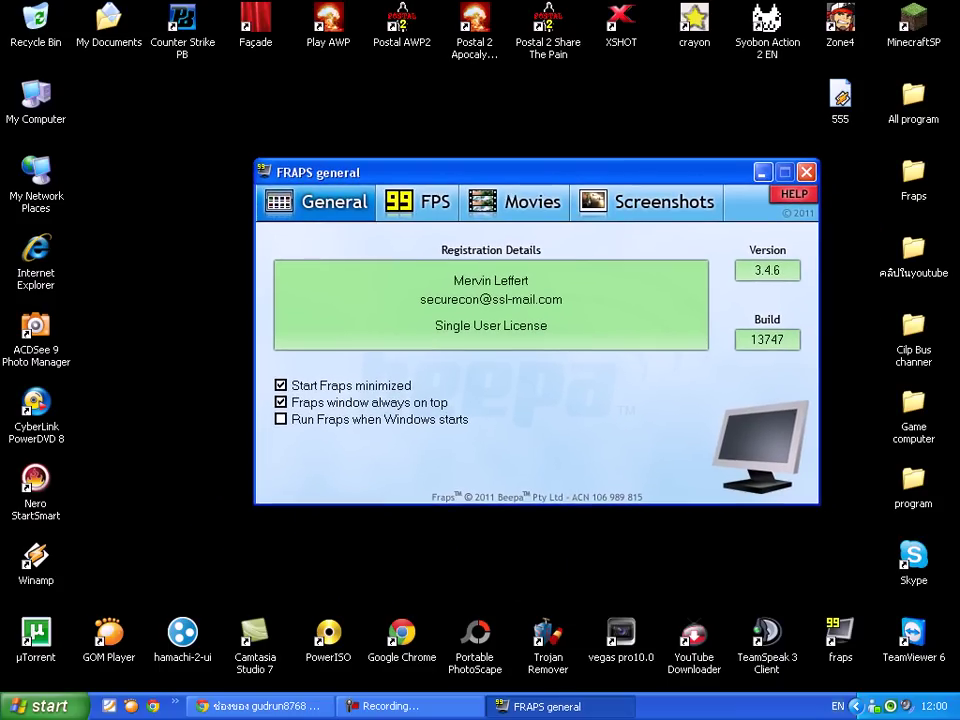
left_click(418, 202)
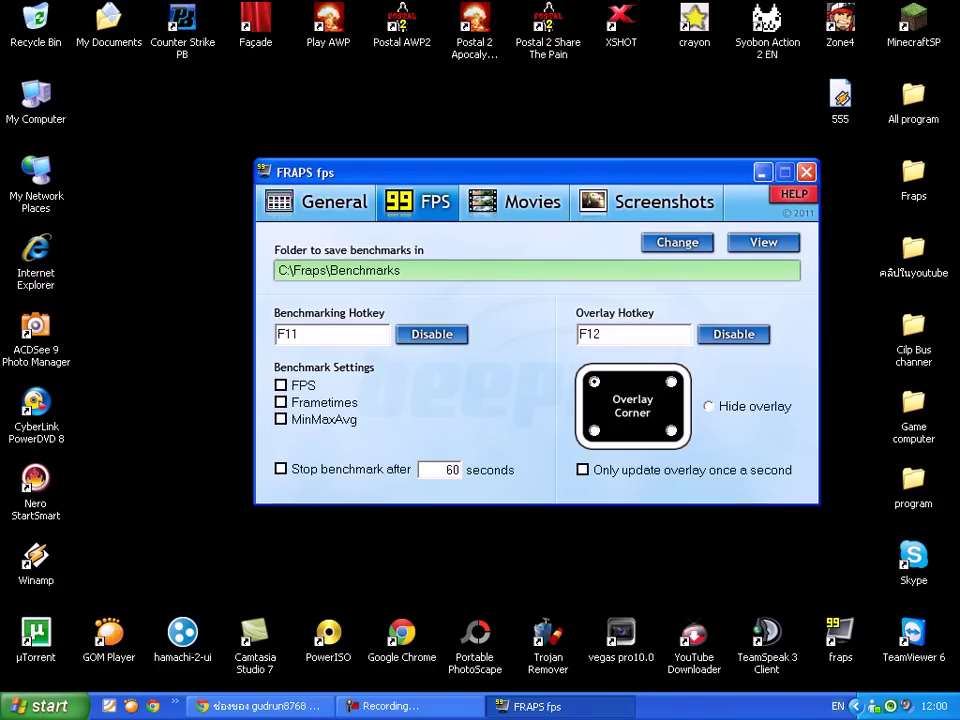
left_click(516, 202)
left_click(650, 202)
left_click(516, 202)
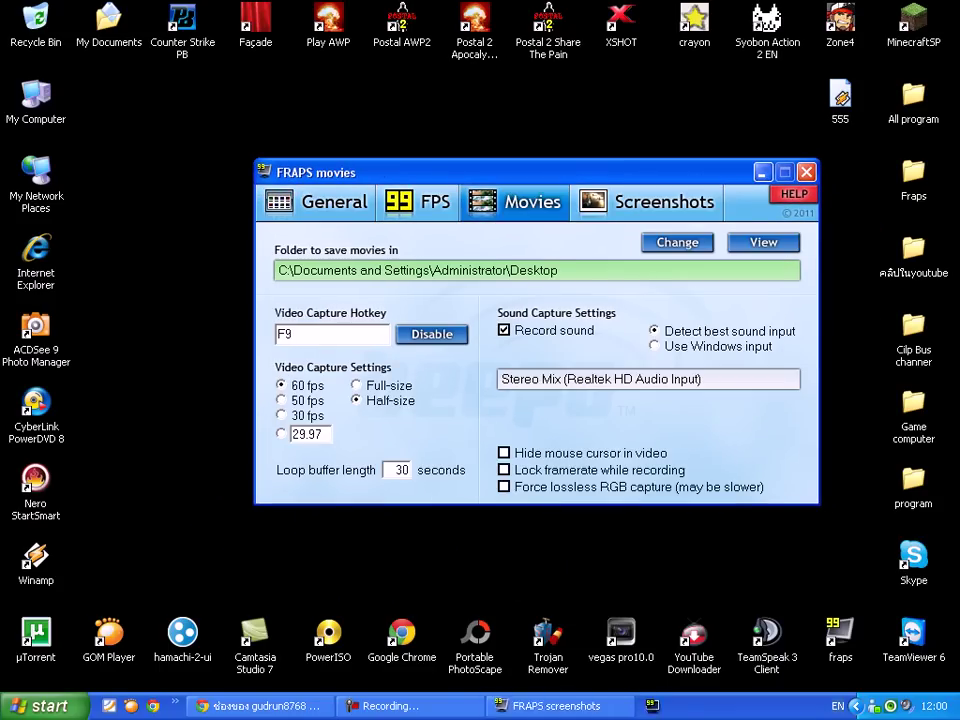
Disable the video capture hotkey in the Movies settings and assign F9 to it.
left_click(332, 335)
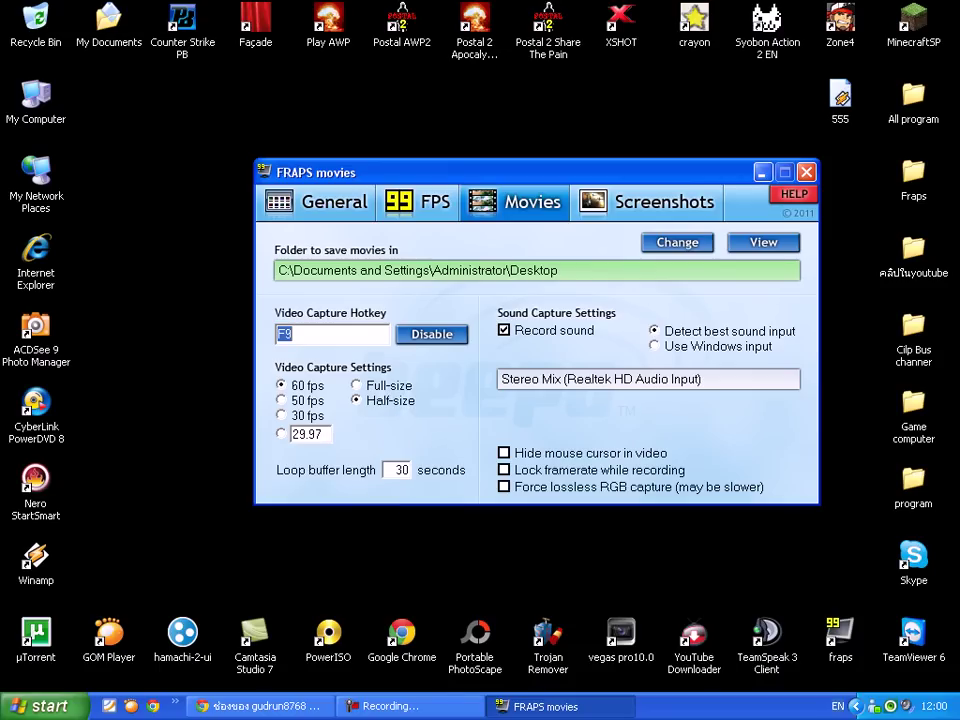
left_click(432, 335)
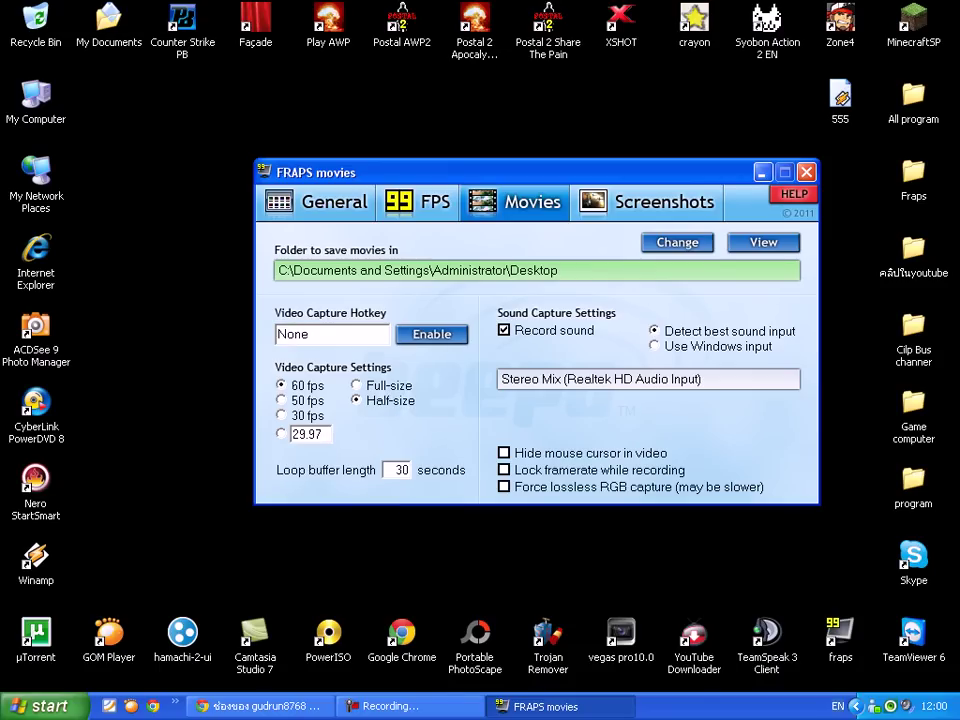
key("F9")
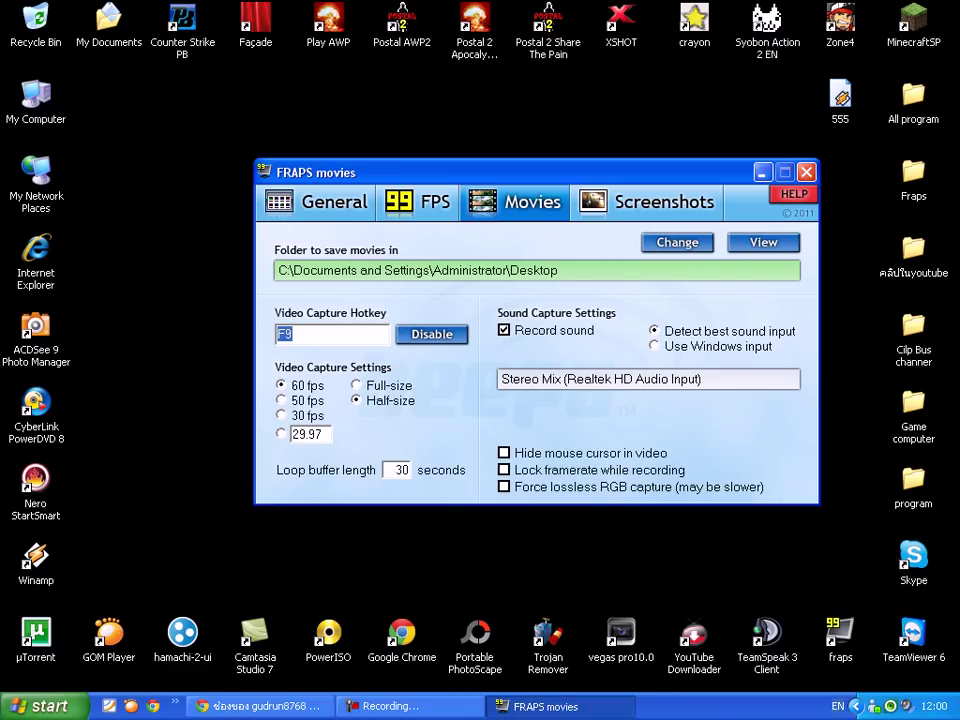
Compare the two sound input options for movie recording and set sound capture to Use Windows input.
left_click(654, 346)
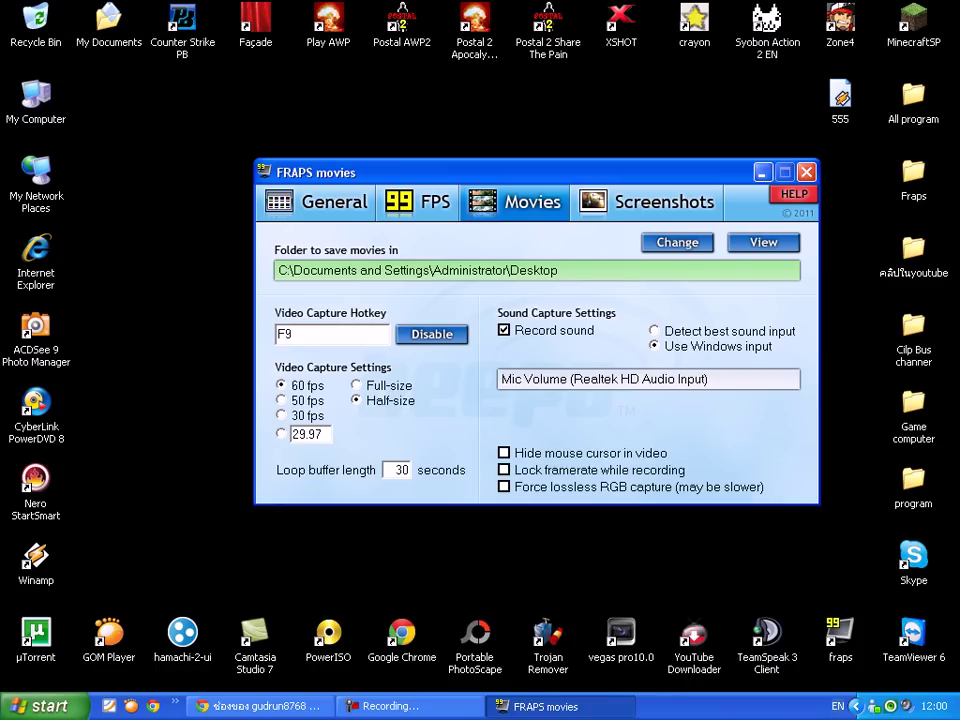
left_click(654, 331)
left_click(654, 346)
left_click(654, 331)
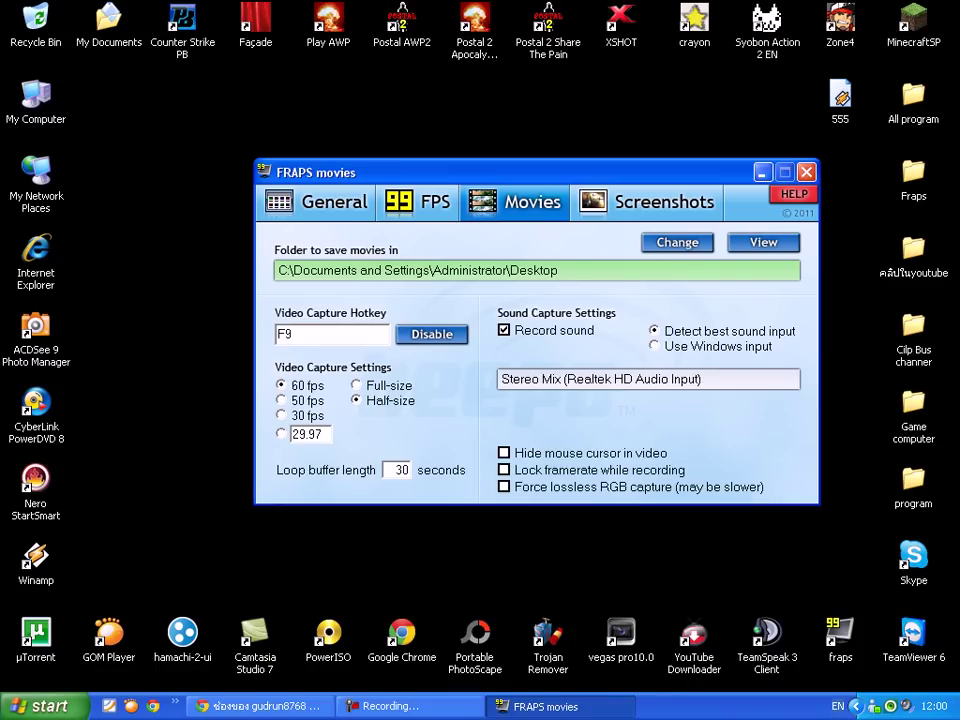
left_click(654, 346)
left_click(654, 330)
left_click(654, 346)
left_click(654, 331)
left_click(654, 346)
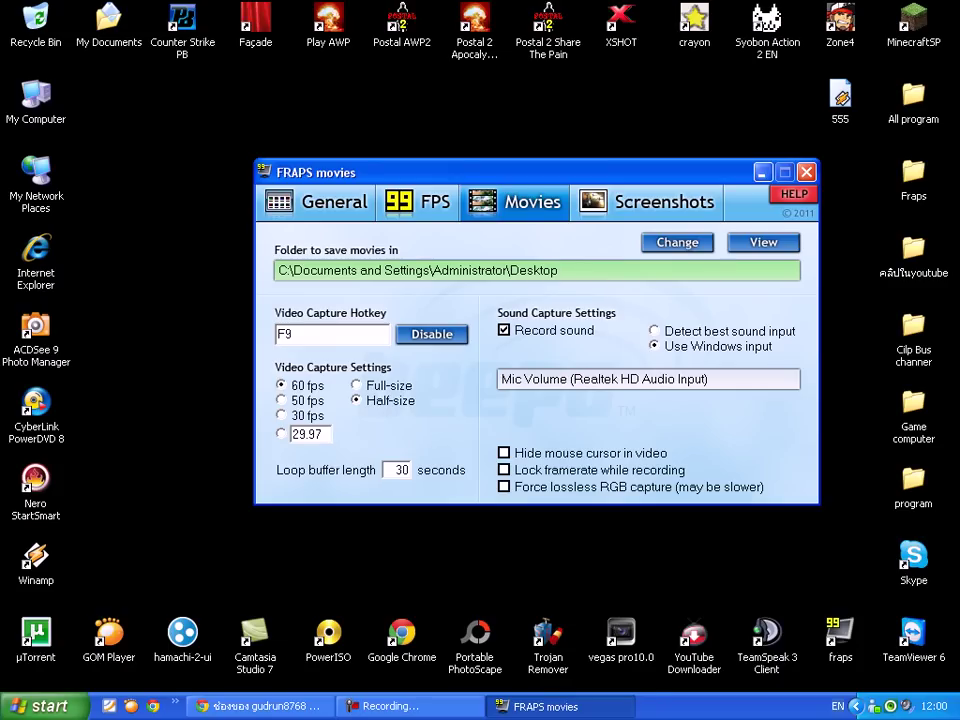
Review the FPS settings and minimize the Fraps window.
left_click(419, 202)
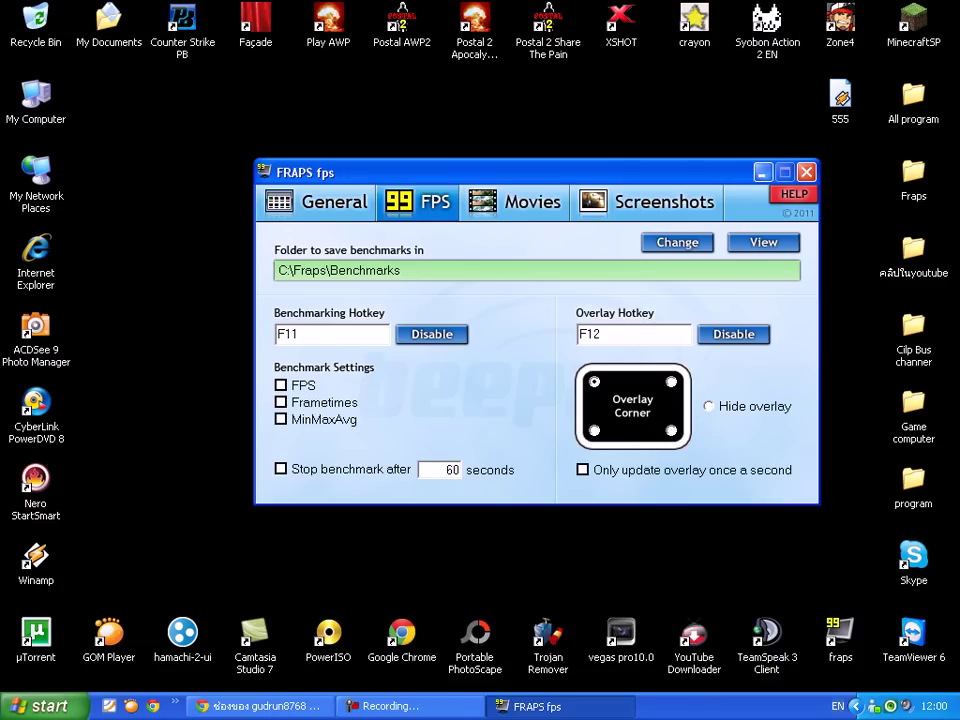
left_click(763, 173)
right_click(434, 267)
left_click(465, 292)
right_click(503, 313)
left_click(535, 340)
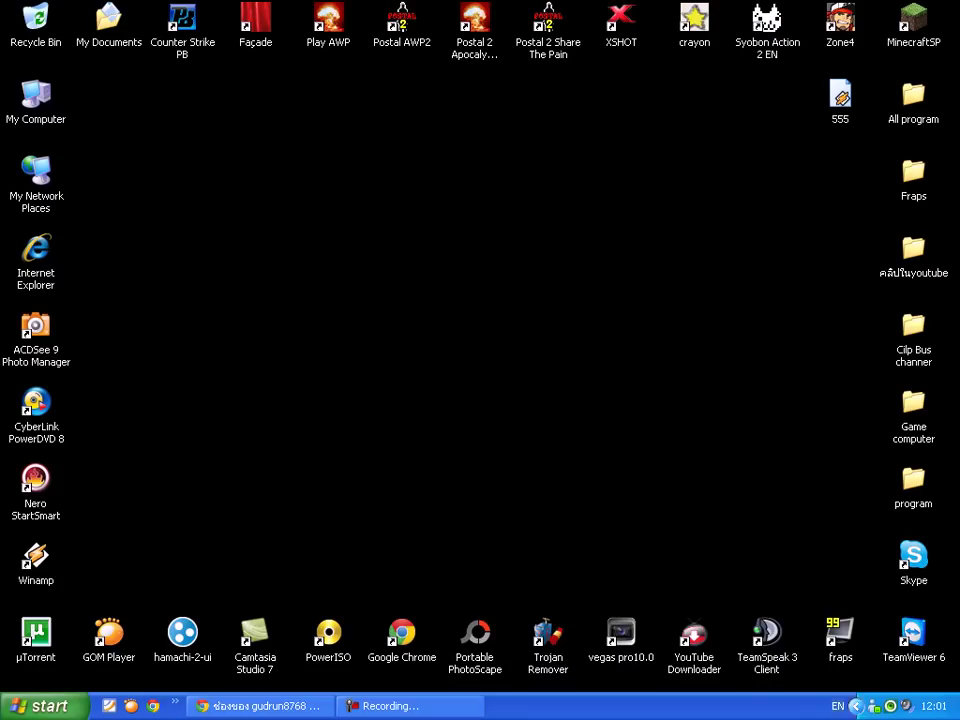
Restore the minimized Fraps window from the notification area and close the program.
left_click(856, 706)
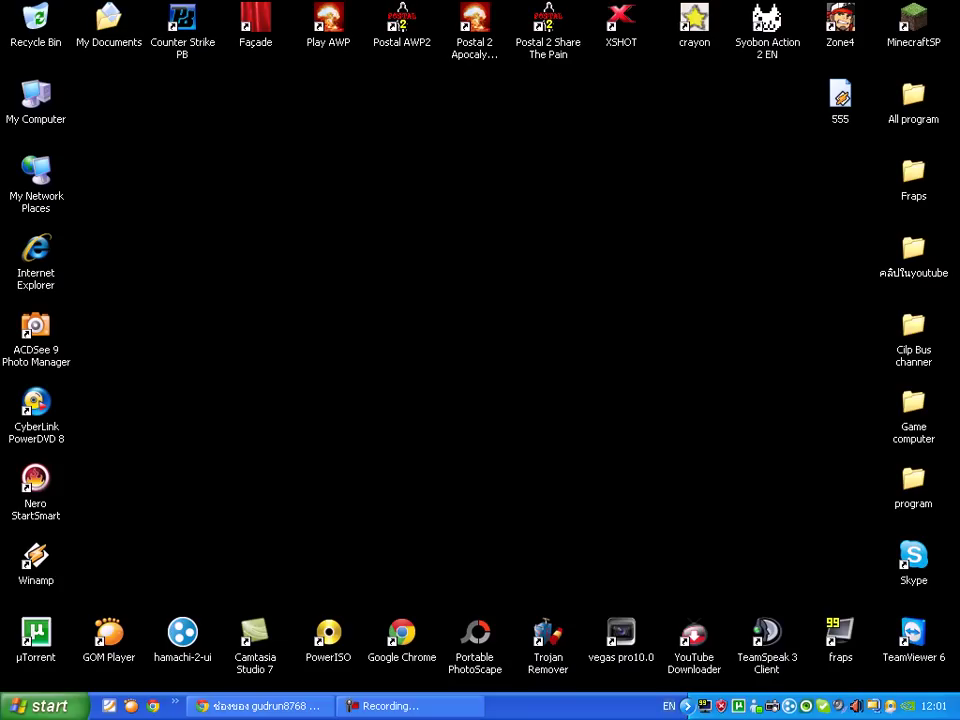
double_click(721, 706)
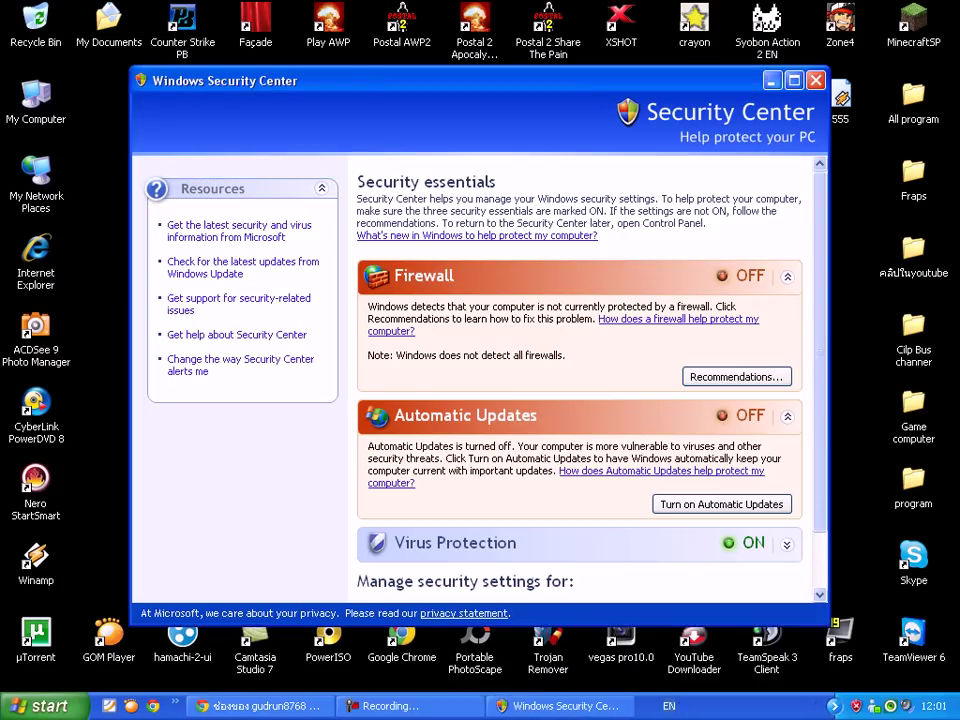
left_click(816, 81)
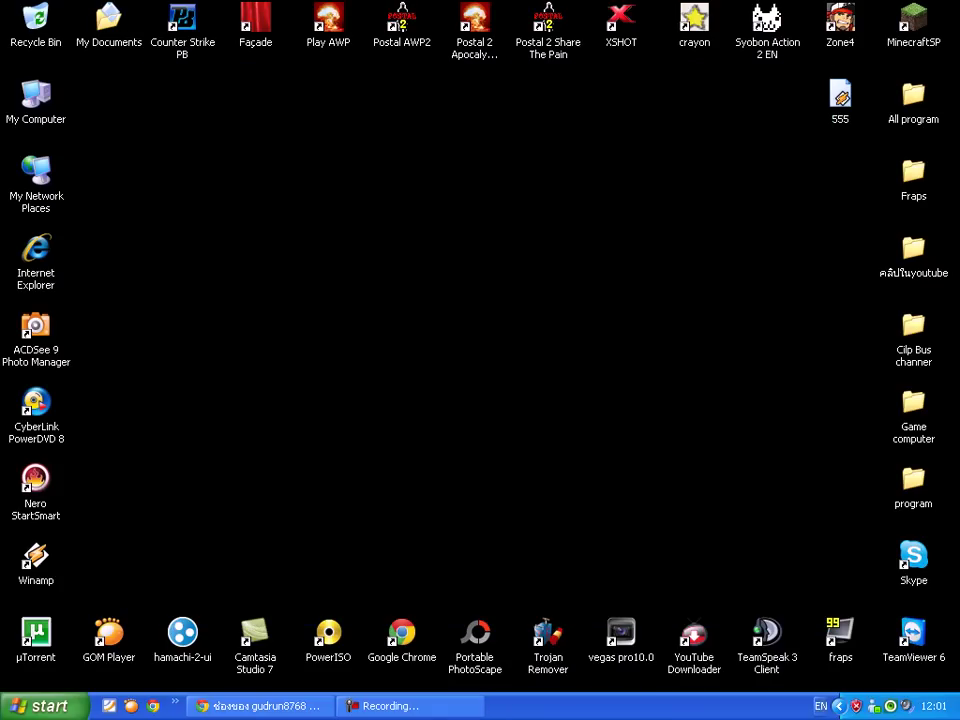
double_click(705, 706)
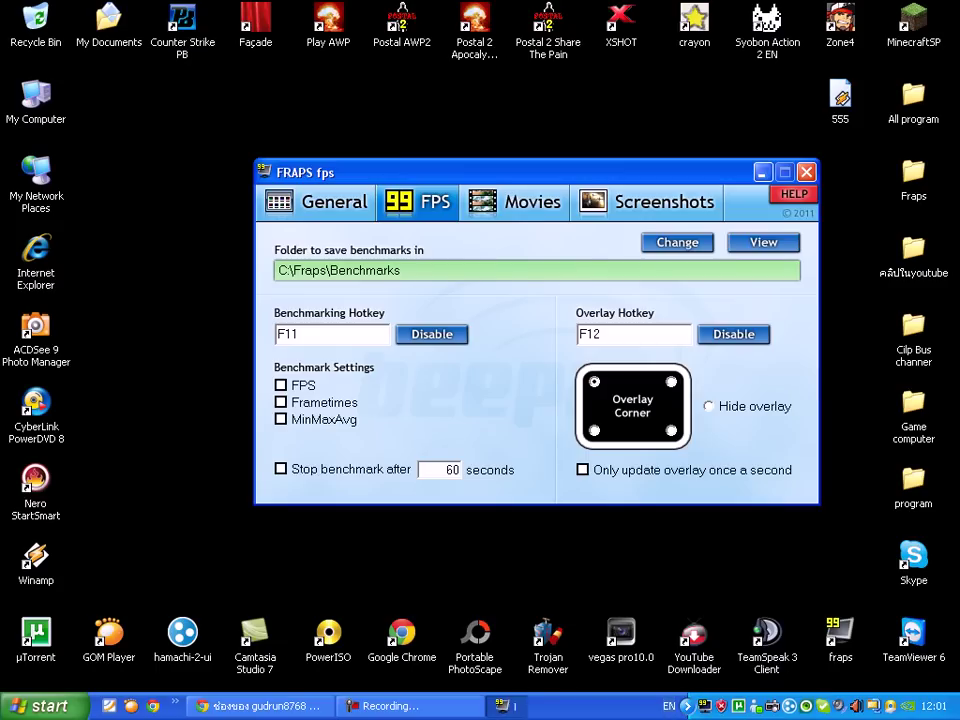
left_click(807, 172)
left_click(444, 408)
right_click(446, 258)
left_click(488, 284)
right_click(488, 285)
left_click(513, 312)
right_click(513, 312)
left_click(545, 338)
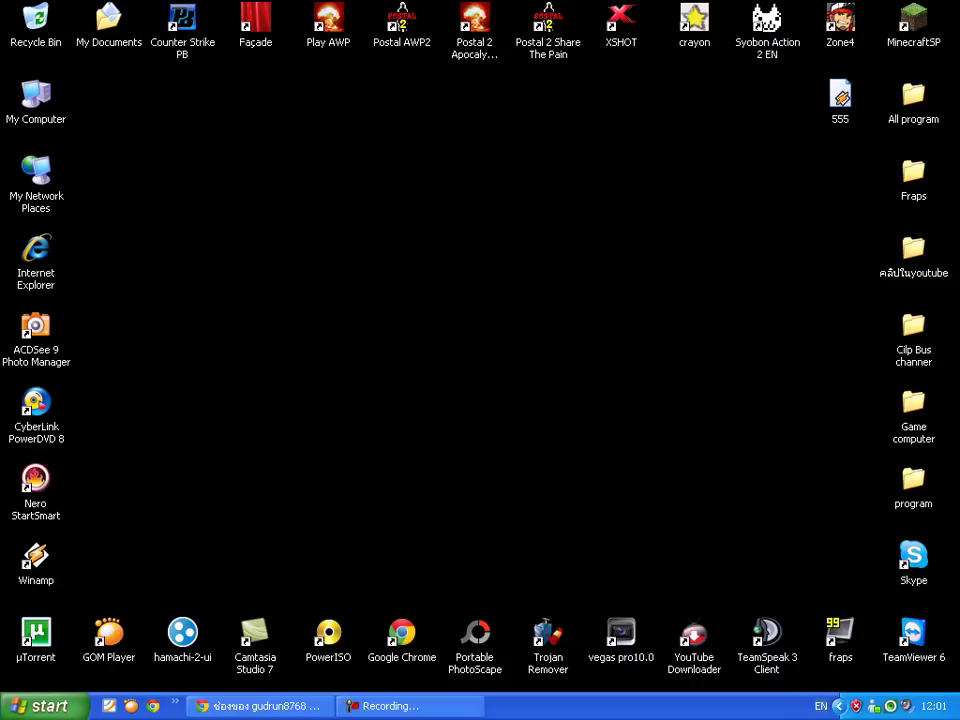
right_click(517, 206)
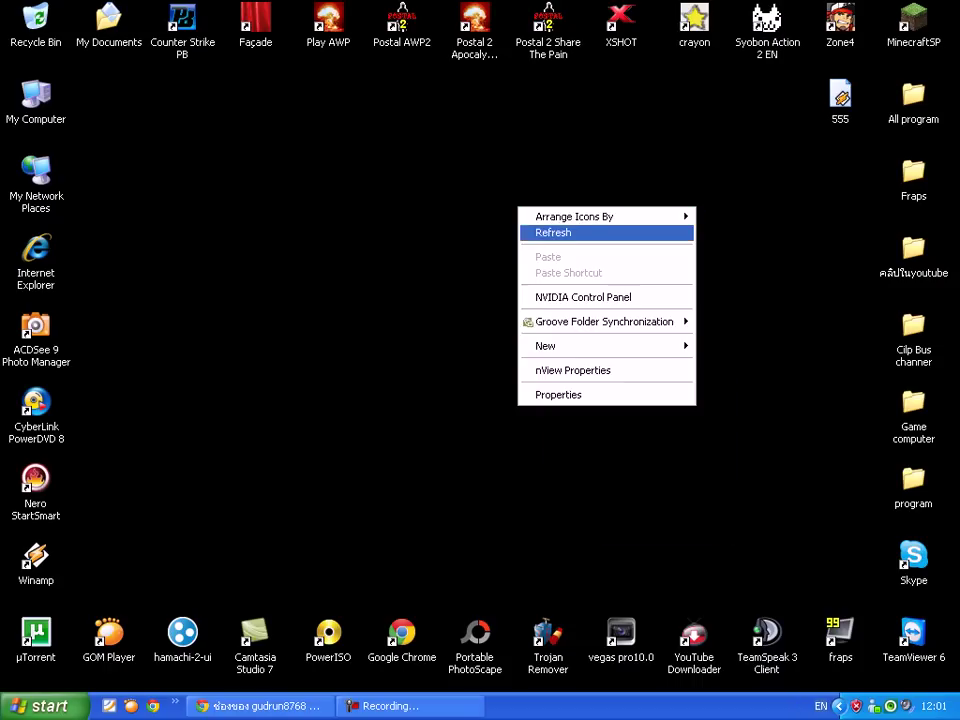
right_click(553, 236)
right_click(606, 257)
right_click(634, 280)
left_click(665, 305)
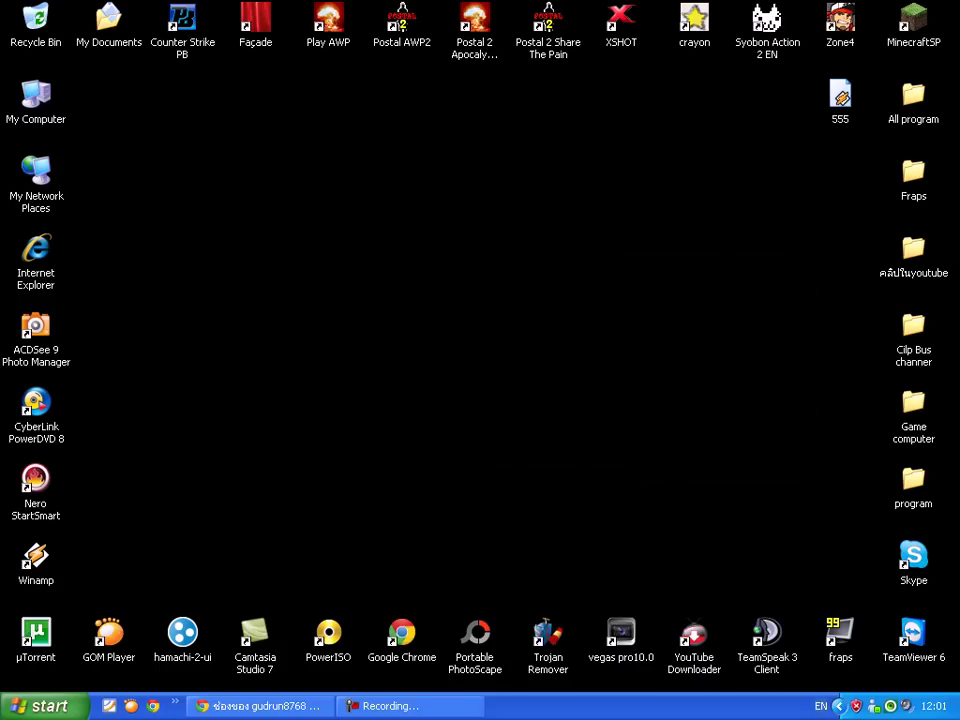
Check the running background programs in the notification area and start Fraps from the desktop.
left_click(839, 706)
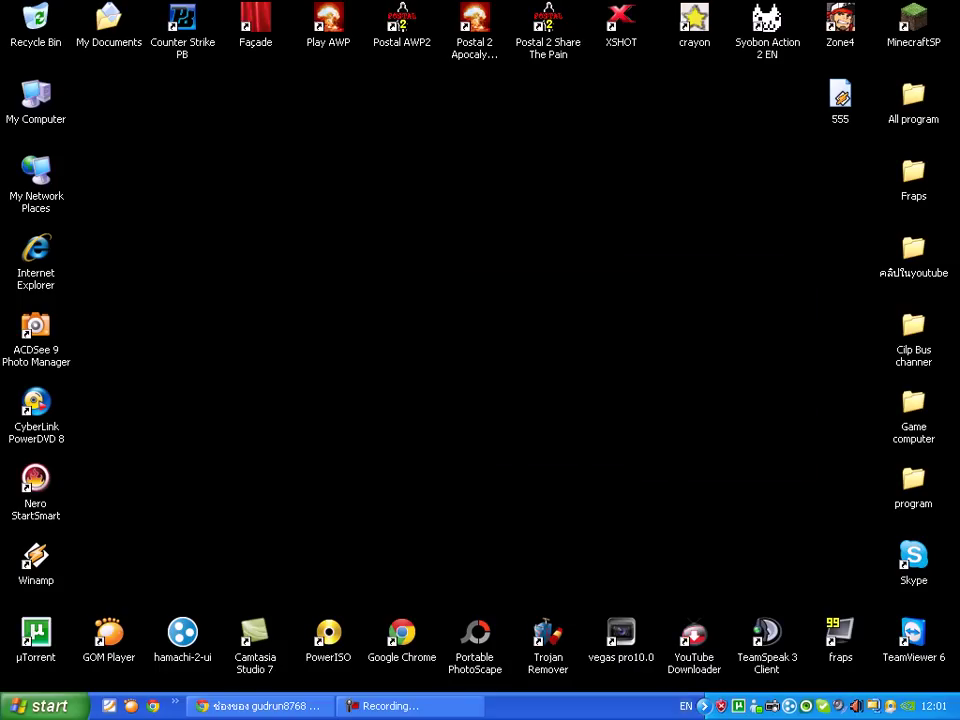
double_click(840, 633)
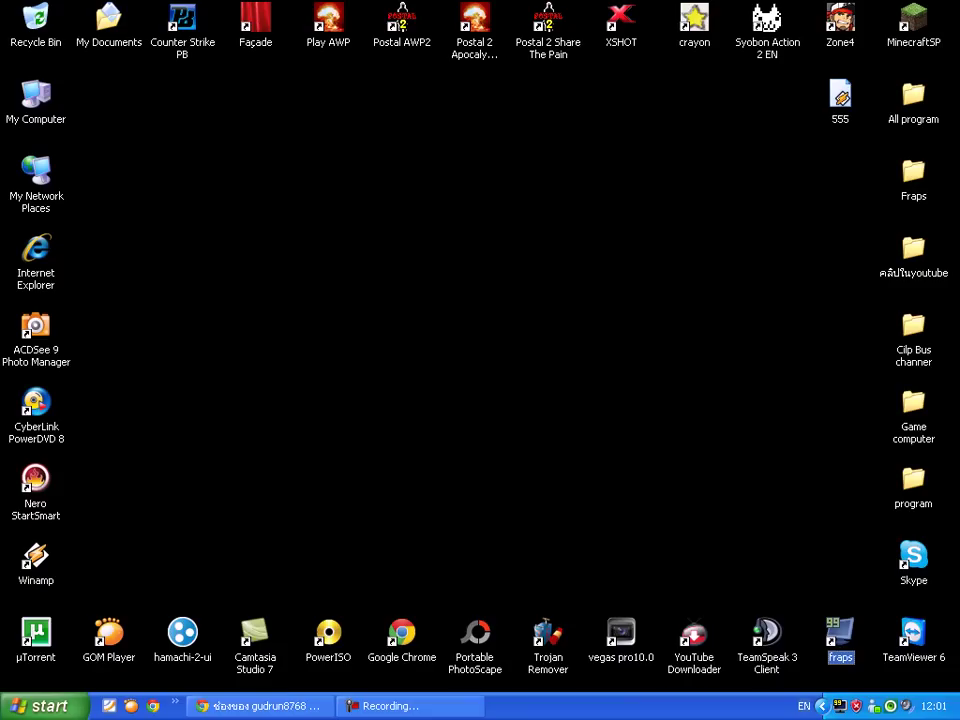
Start MinecraftSP and enter the game to view the Fraps frame-rate overlay on its title screen, and close Minecraft.
double_click(913, 20)
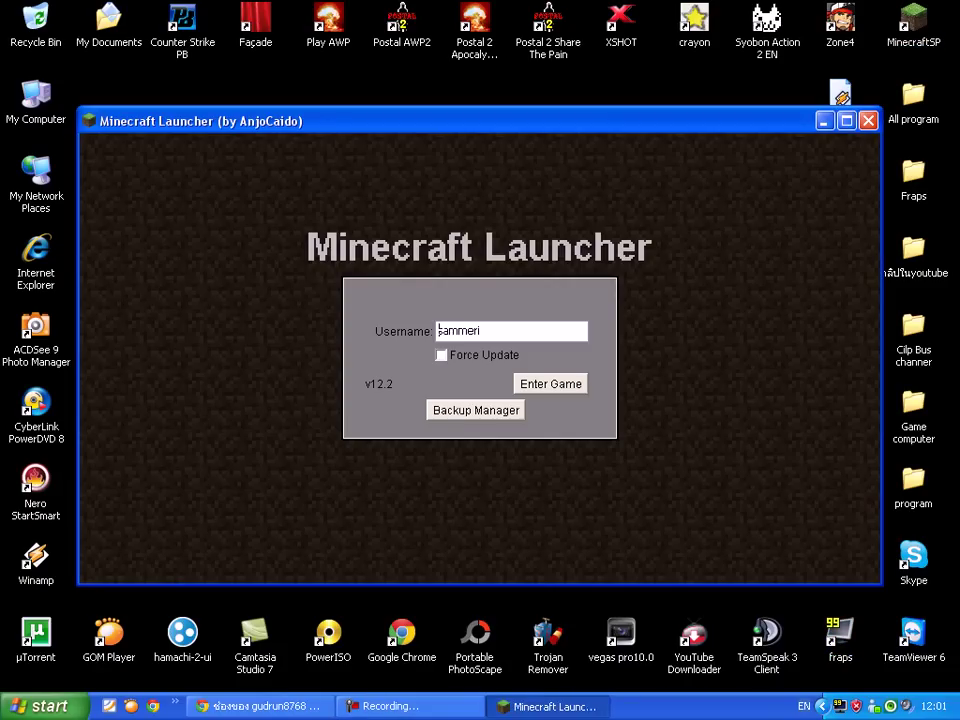
left_click(551, 384)
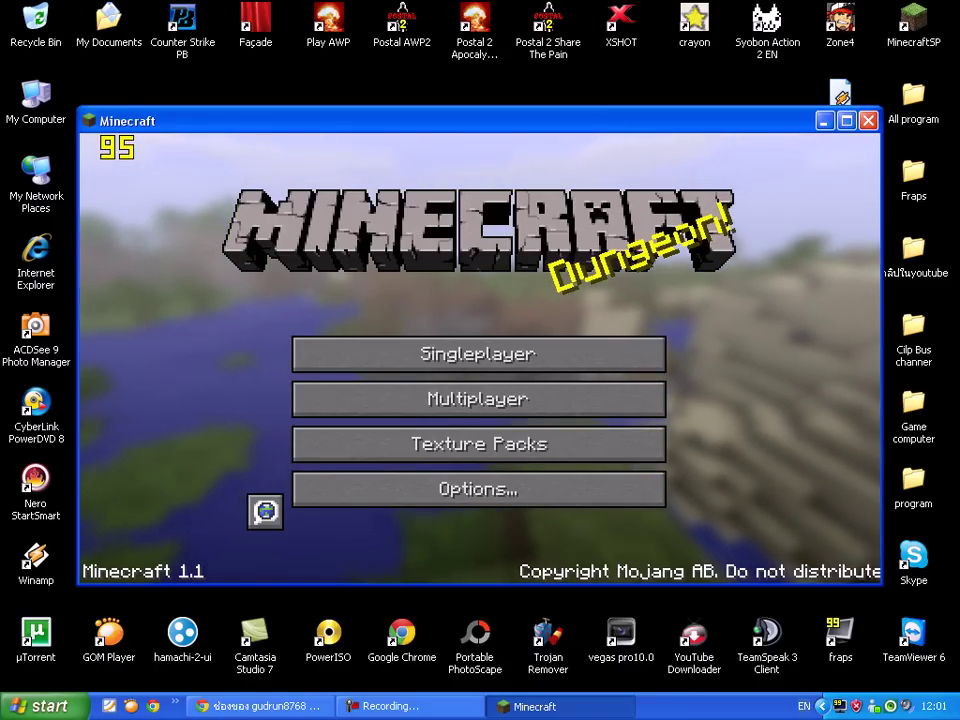
left_click(869, 120)
right_click(327, 227)
left_click(364, 252)
right_click(391, 260)
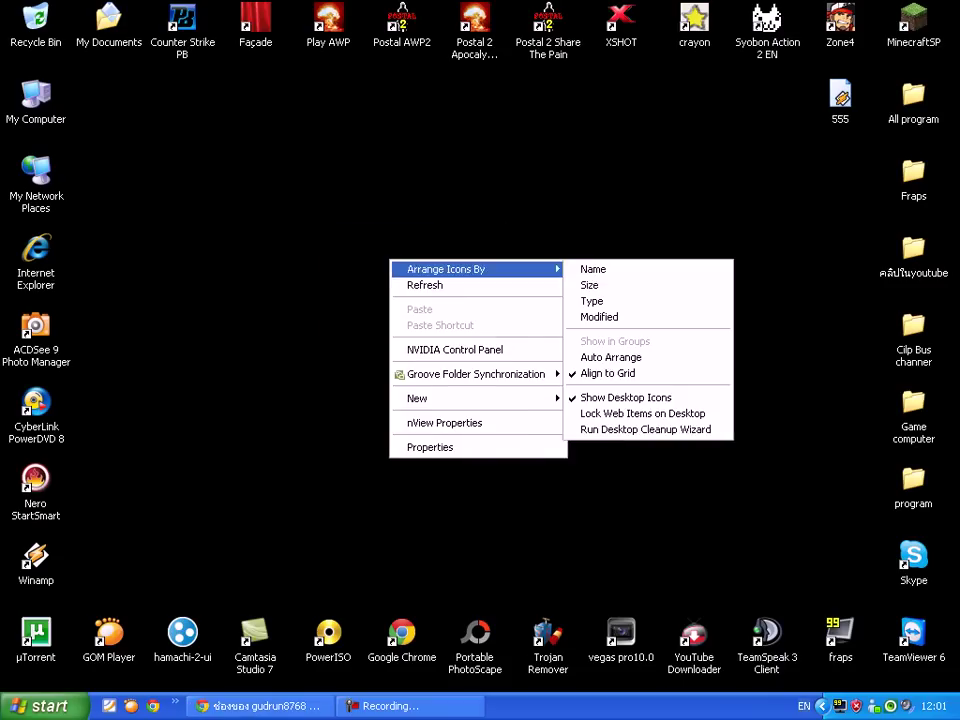
left_click(426, 285)
right_click(432, 289)
left_click(467, 314)
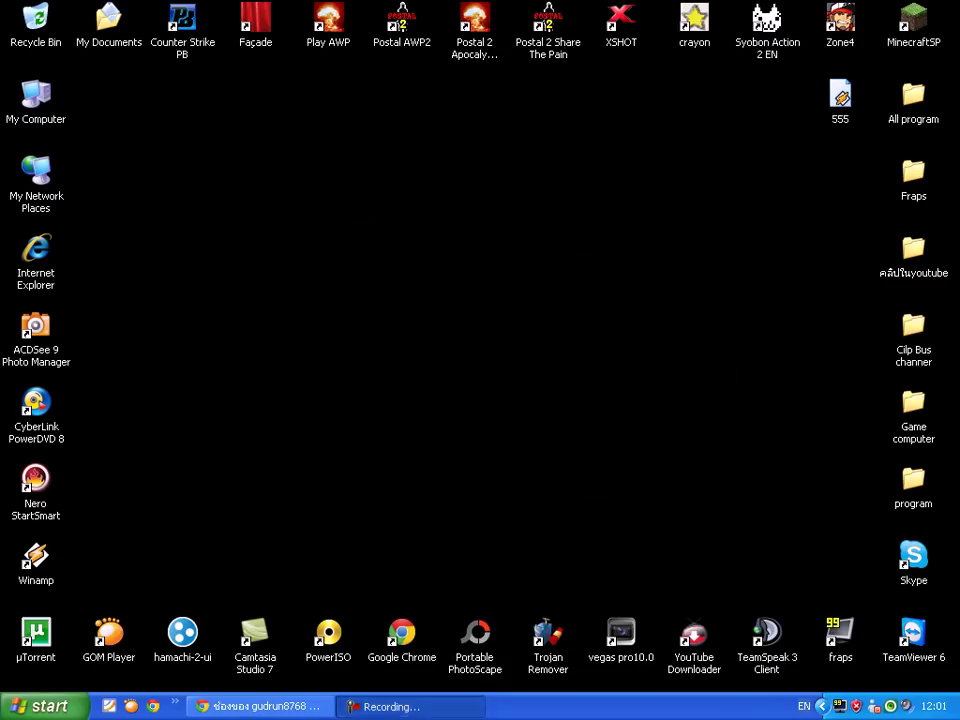
right_click(304, 199)
left_click(340, 224)
right_click(381, 245)
left_click(410, 267)
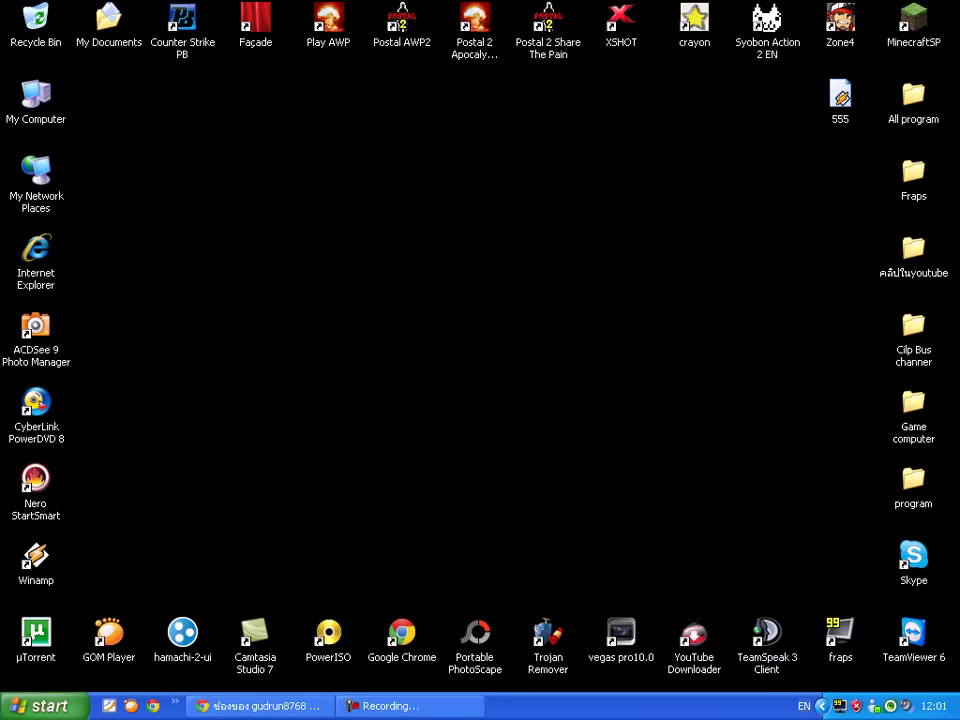
Check which programs the 555 video on the desktop can be opened with.
right_click(840, 97)
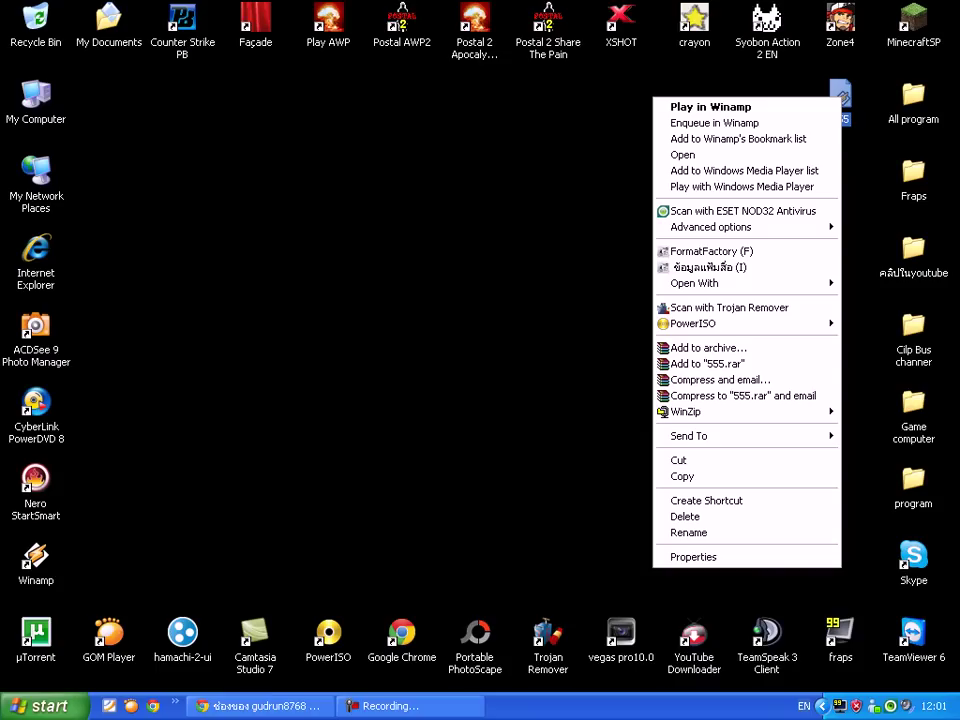
mouse_move(700, 283)
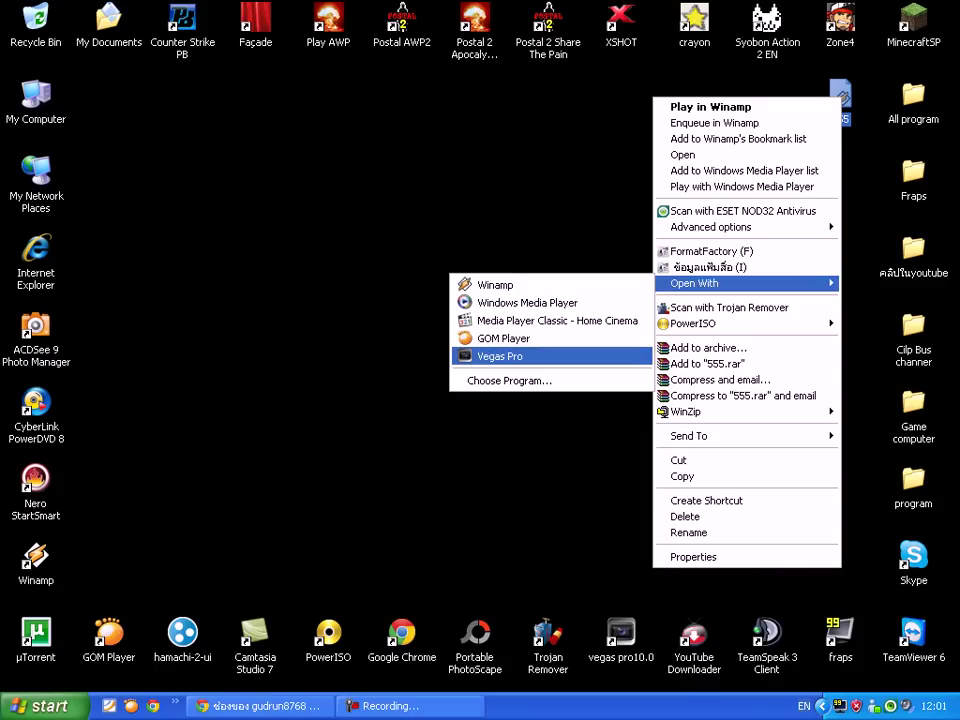
right_click(581, 327)
left_click(627, 353)
right_click(629, 355)
right_click(707, 379)
right_click(328, 153)
left_click(362, 179)
right_click(362, 180)
left_click(408, 204)
right_click(408, 203)
left_click(445, 229)
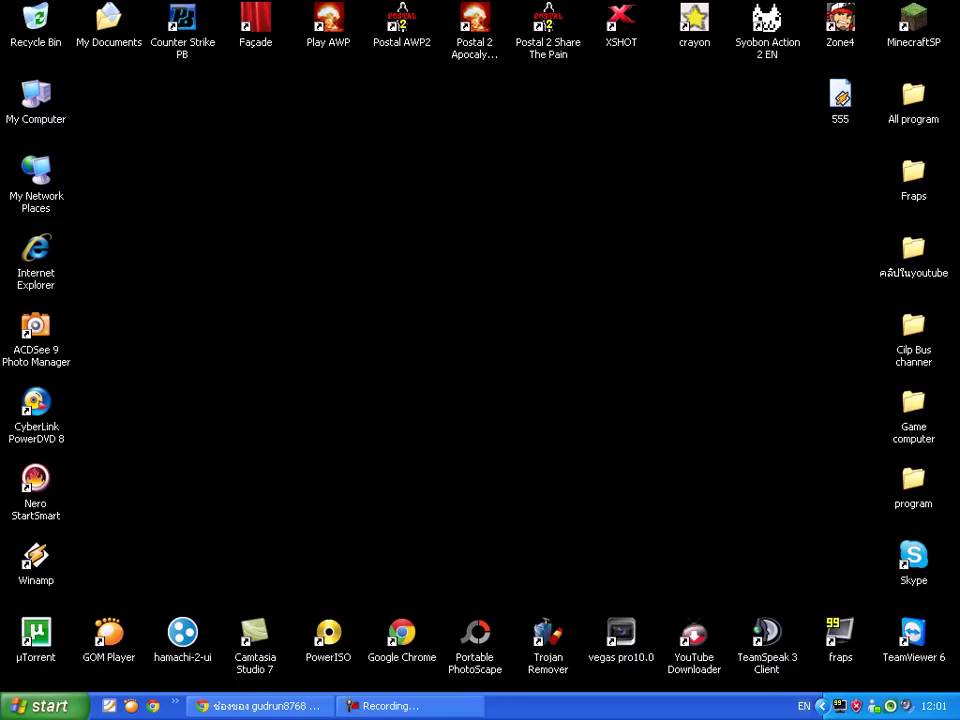
right_click(389, 203)
left_click(413, 228)
right_click(413, 227)
left_click(447, 253)
Open the 555 video on the desktop in FormatFactory.
left_click(840, 97)
right_click(838, 97)
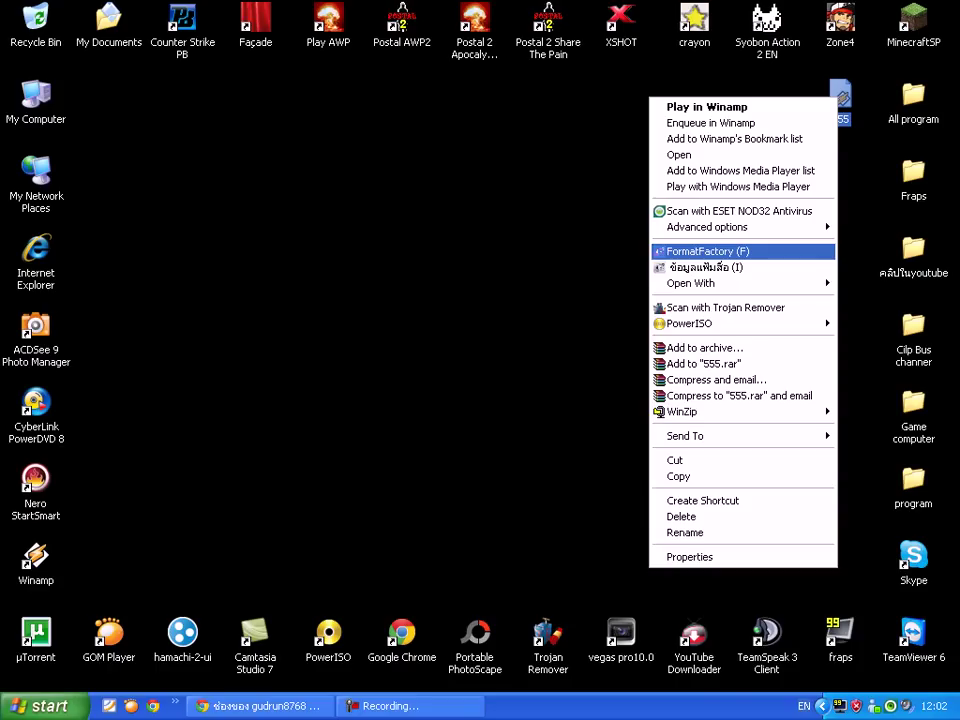
left_click(708, 252)
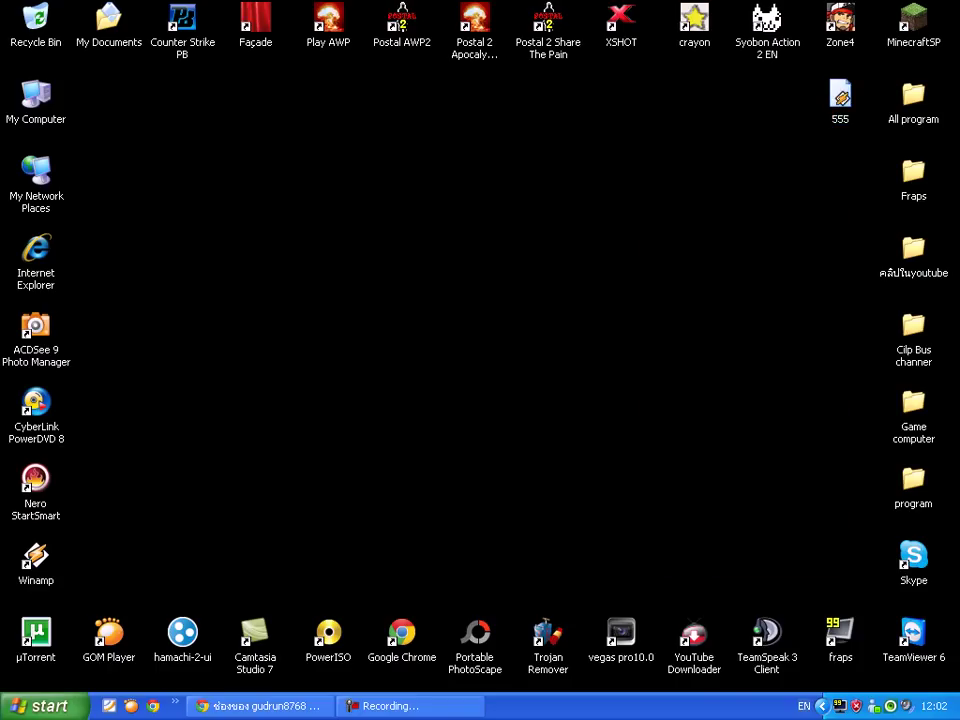
Browse the video output formats between RMVB and MKV, and add 555.avi to the conversion list as MKV.
key("Down")
key("Down")
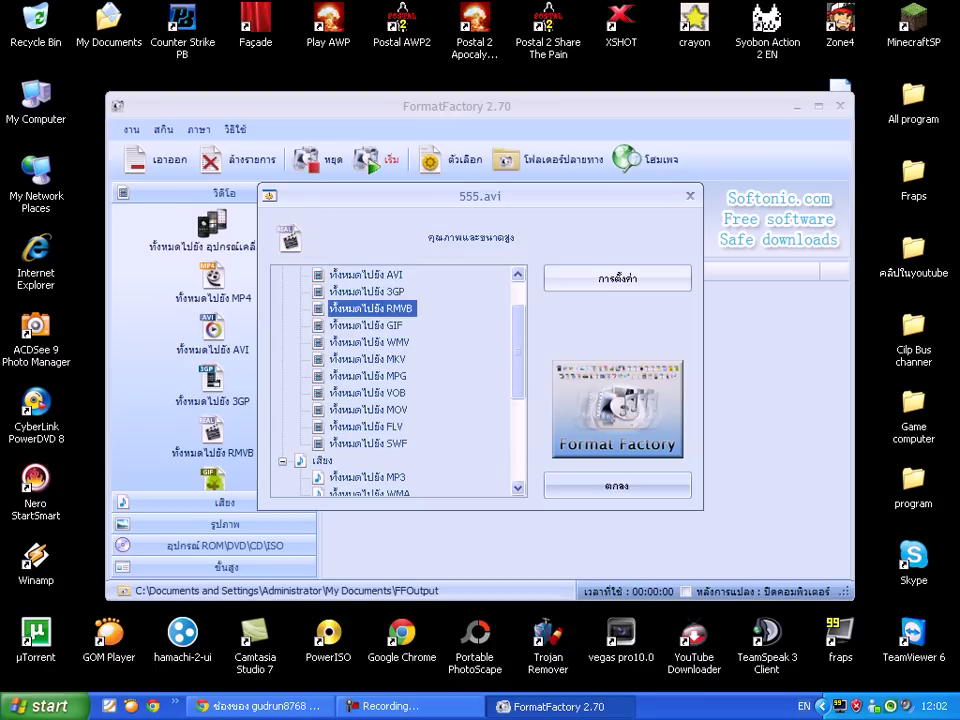
key("Down")
key("Down")
key("Down")
key("Down")
key("Down")
key("Down")
key("Down")
key("Up")
key("Up")
key("Up")
key("Up")
key("Down")
key("Down")
key("Up")
key("Up")
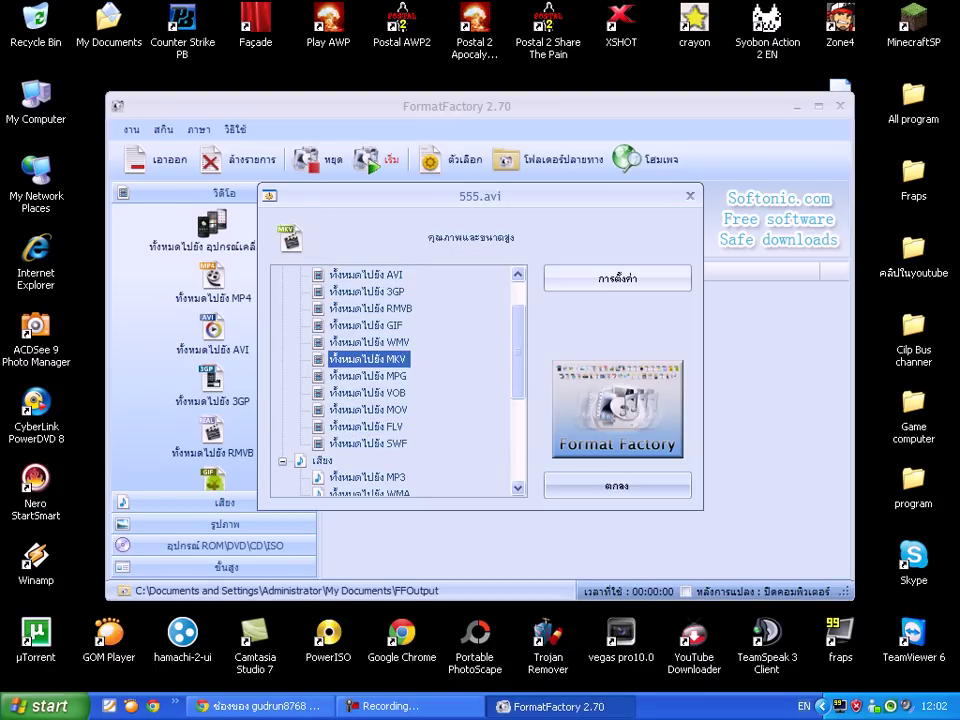
key("Up")
key("Up")
key("Up")
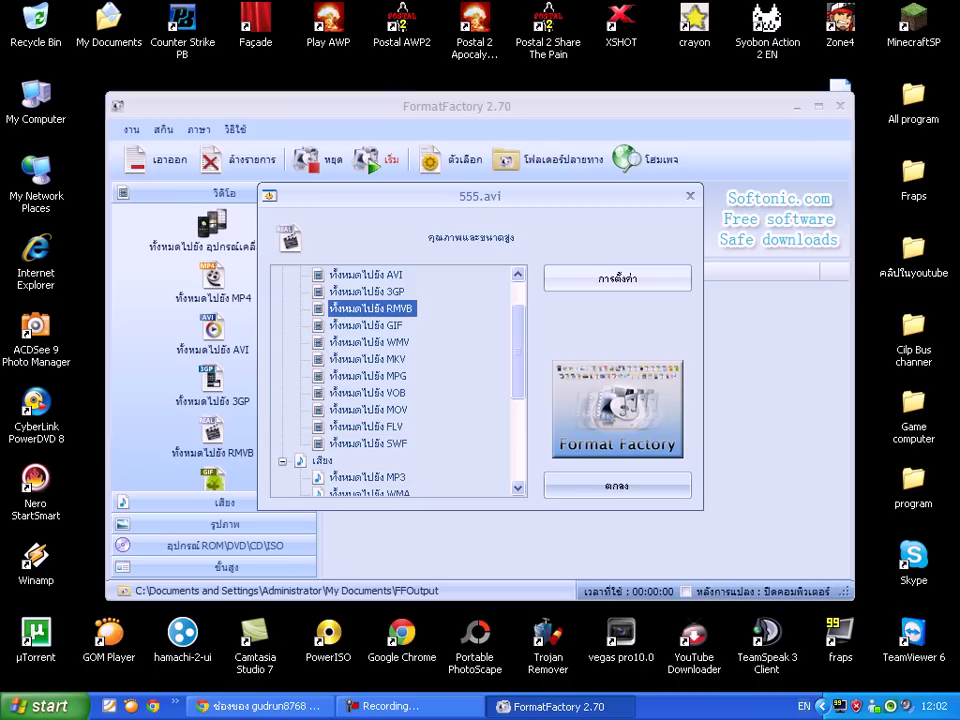
key("Down")
key("Down")
key("Down")
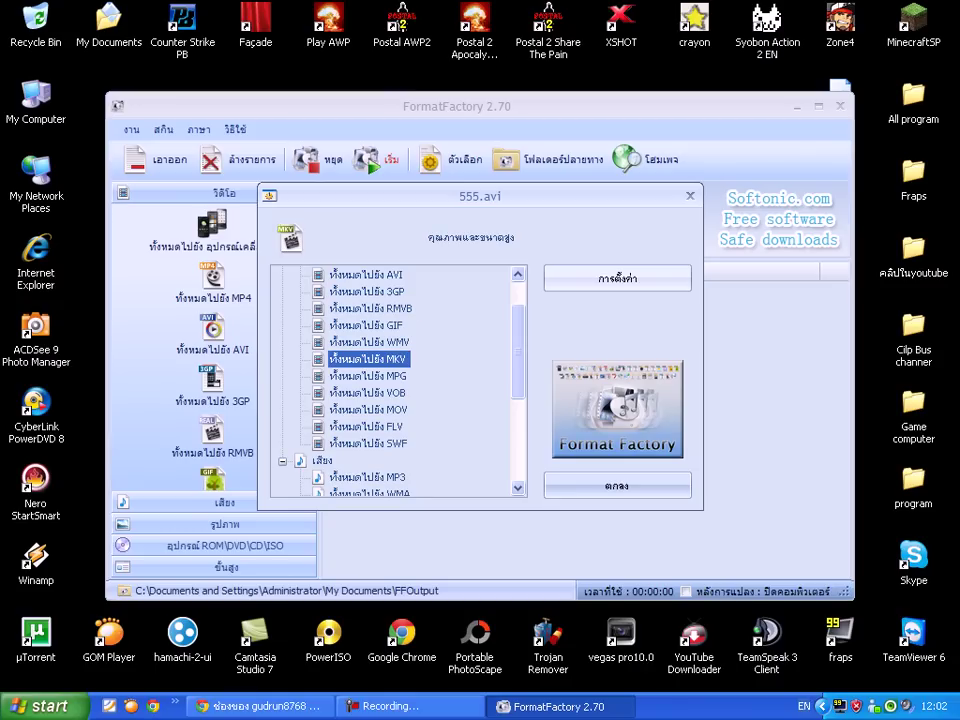
key("Up")
key("Up")
key("Up")
key("Down")
key("Down")
key("Down")
key("Return")
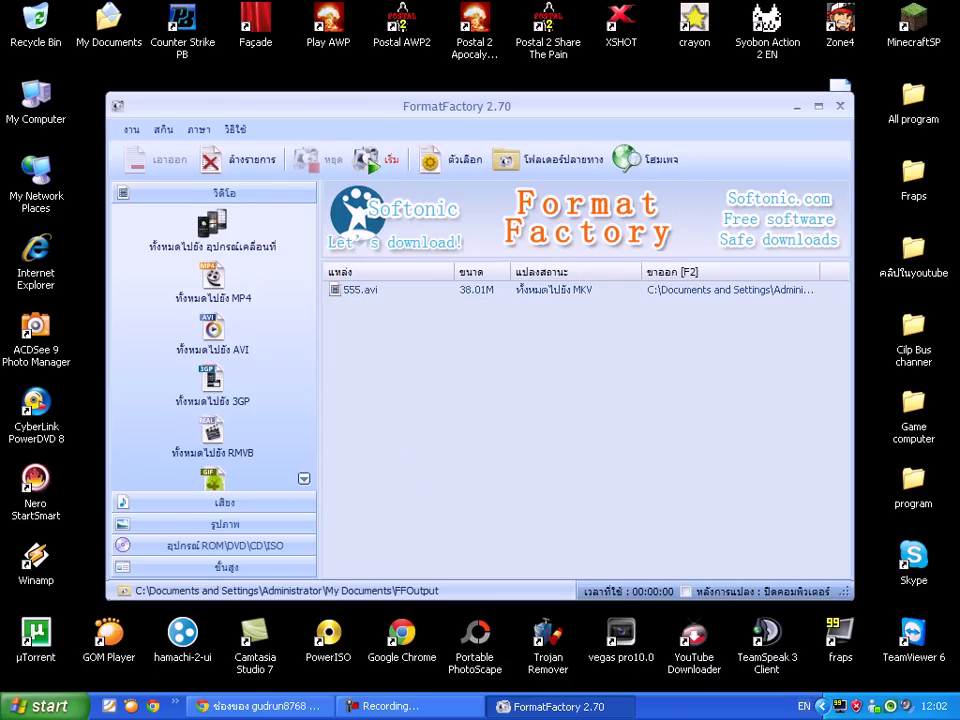
View the available actions for the queued 555.avi job and close FormatFactory without converting.
left_click(376, 290)
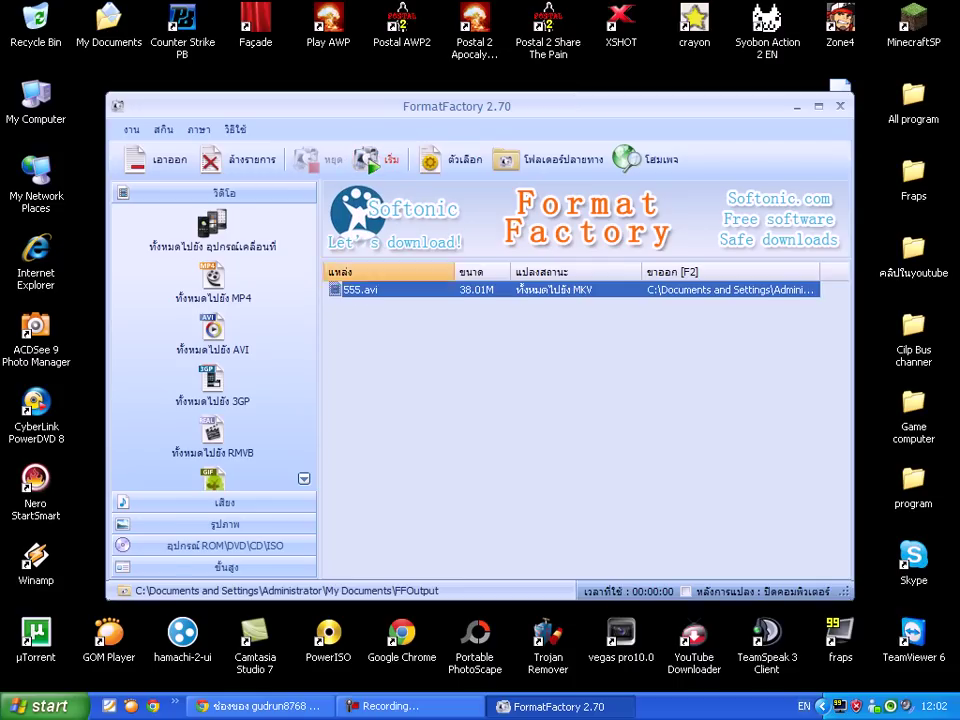
right_click(360, 289)
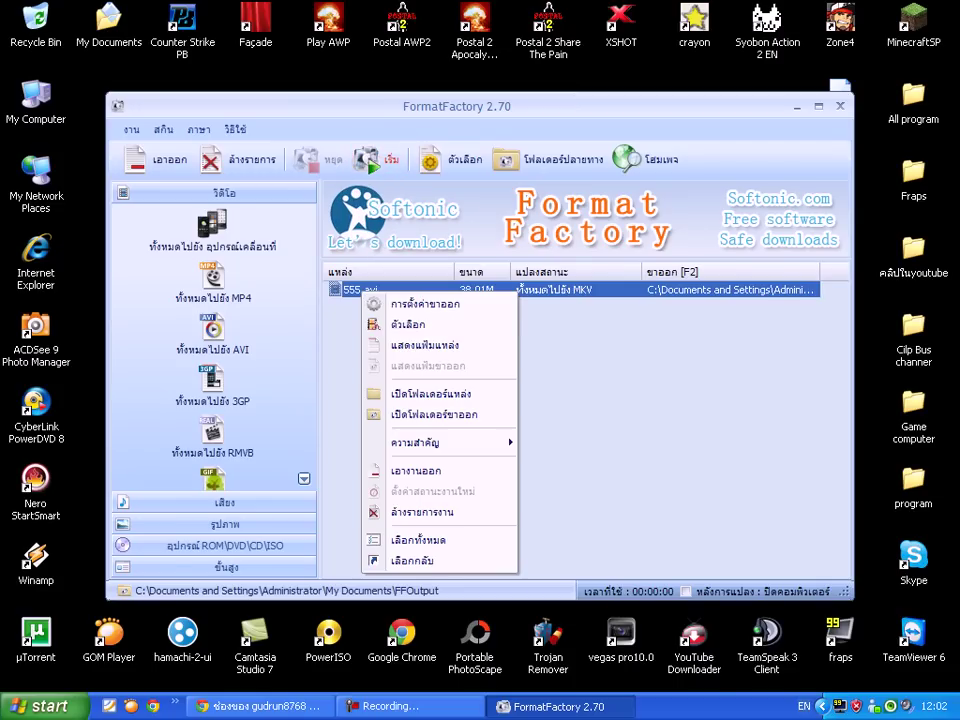
left_click(600, 420)
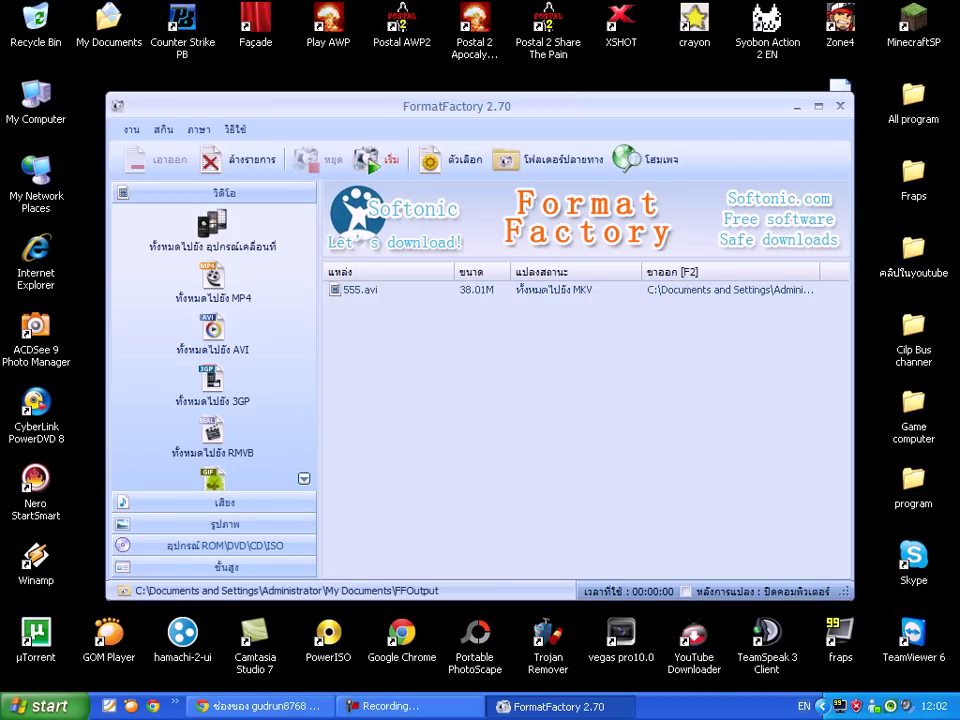
left_click(840, 105)
Send the 555 video to FormatFactory, queue it for conversion to RMVB, and close the program without converting.
right_click(836, 102)
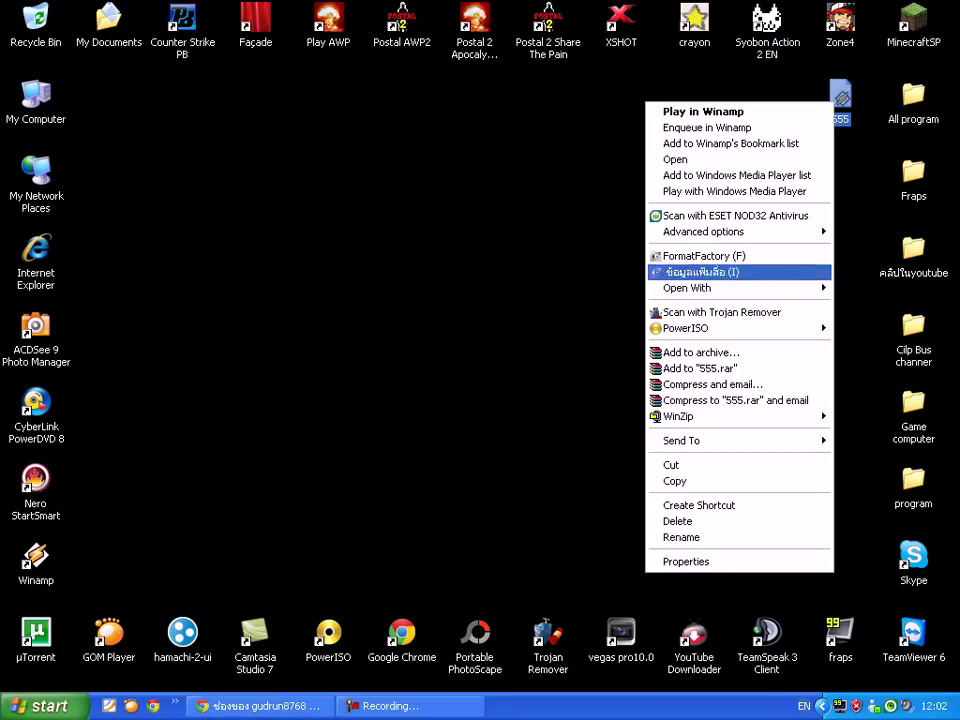
left_click(700, 256)
left_click(370, 309)
left_click(617, 486)
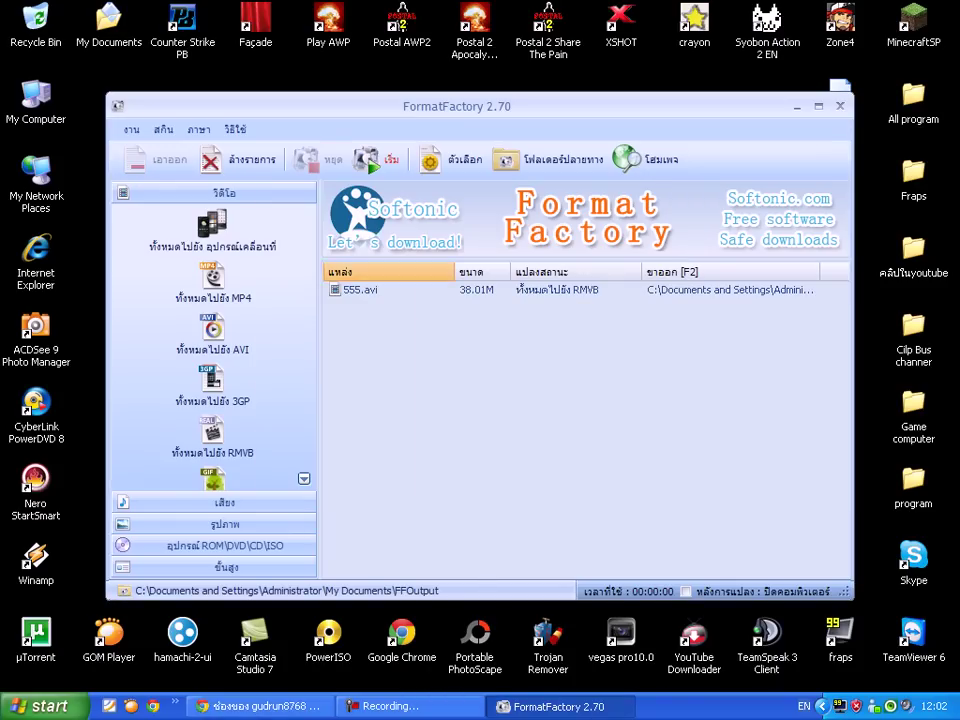
left_click(384, 290)
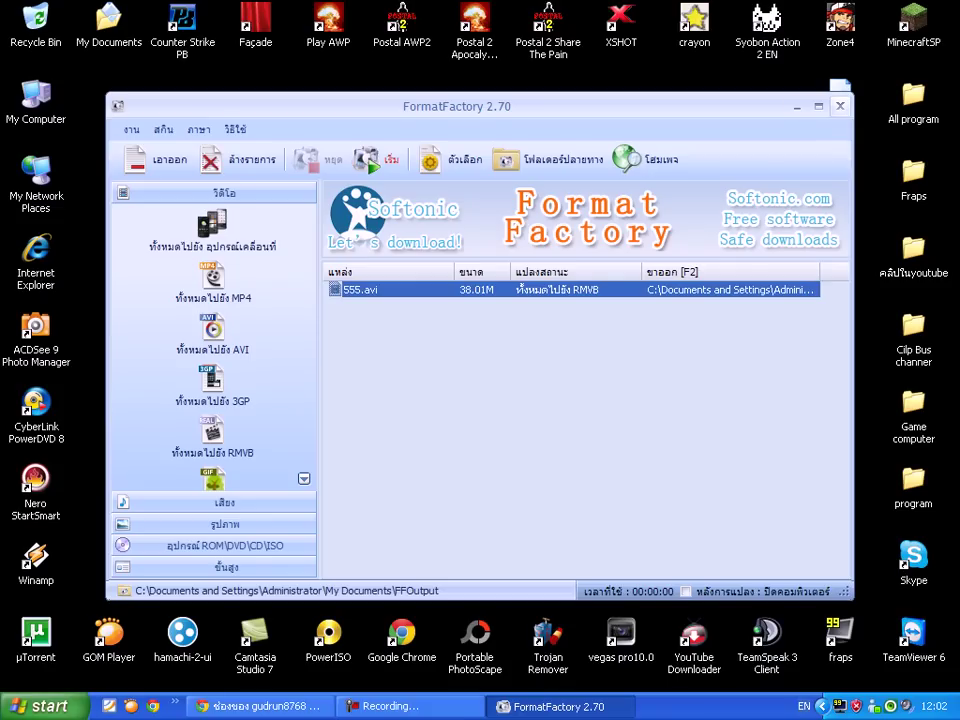
left_click(840, 106)
right_click(433, 165)
left_click(474, 193)
right_click(475, 194)
left_click(510, 221)
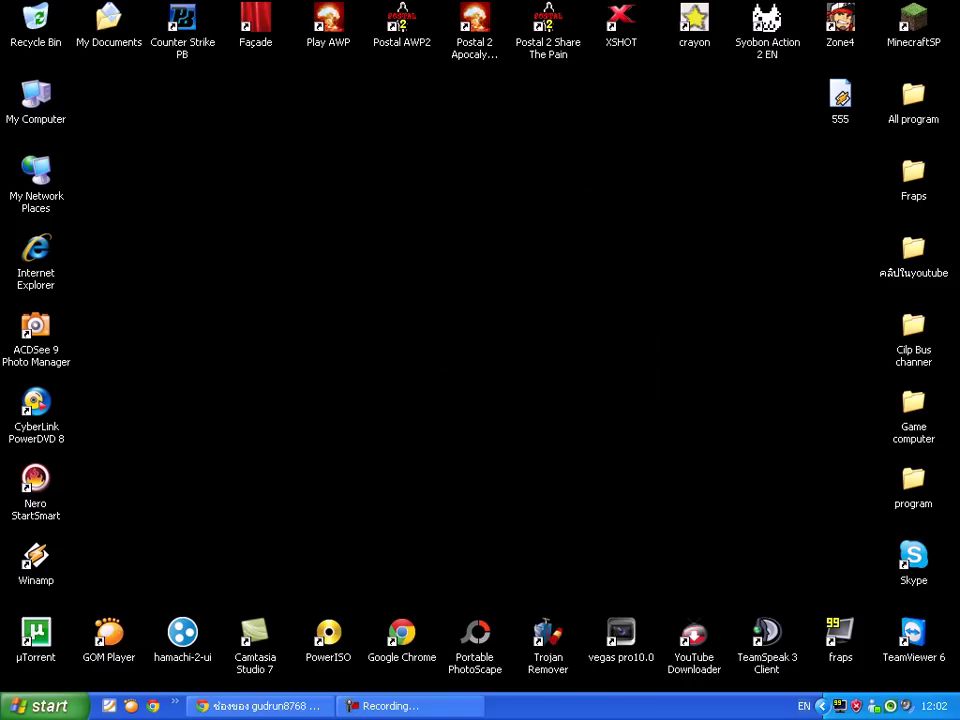
Send the 555 video on the desktop to FormatFactory and queue it for conversion to MKV.
left_click(840, 98)
right_click(838, 107)
mouse_move(700, 293)
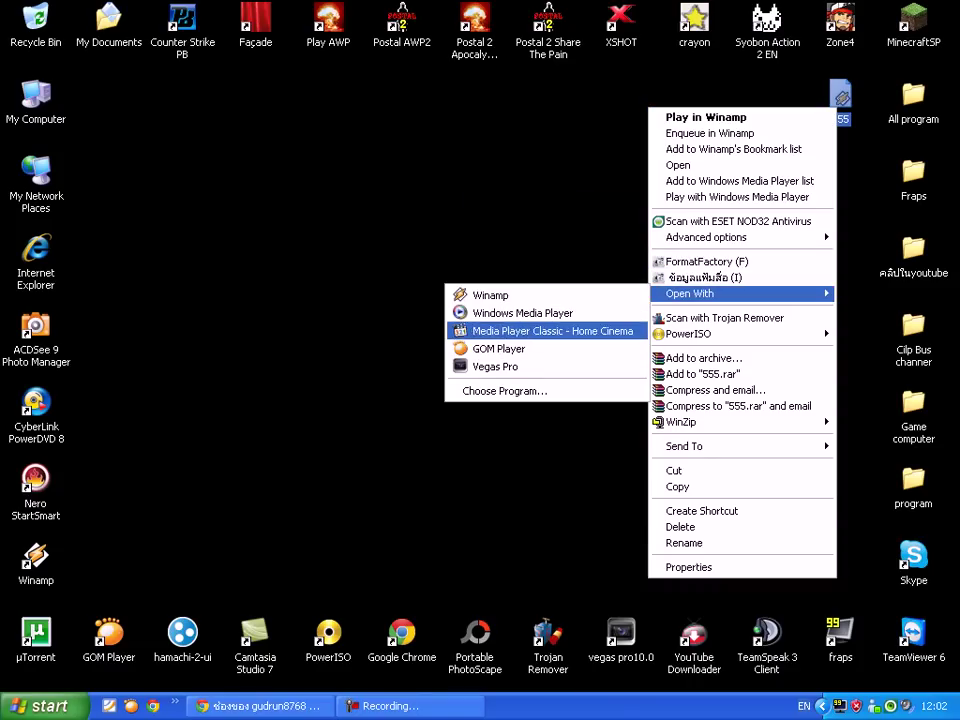
left_click(704, 262)
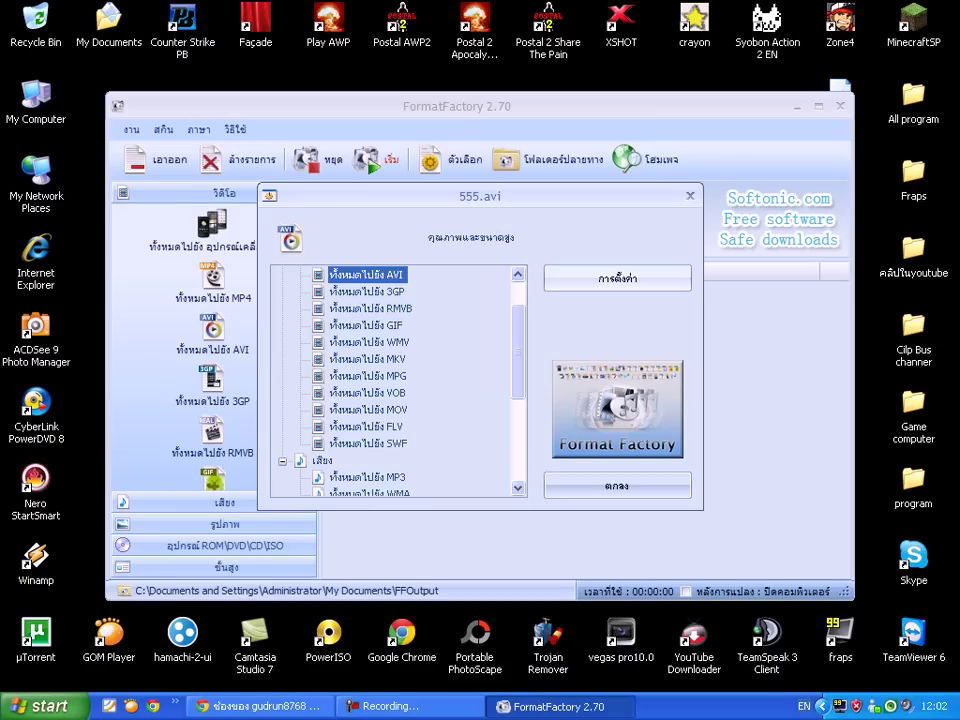
left_click(368, 359)
left_click(617, 486)
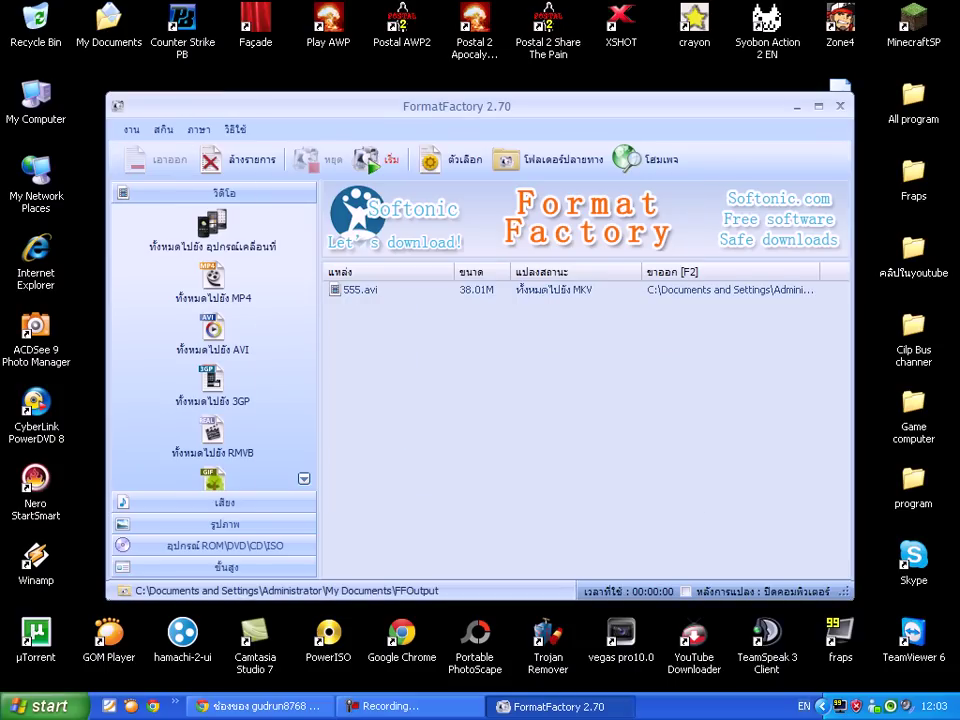
Start converting 555.avi and minimize FormatFactory.
left_click(560, 290)
left_click(372, 159)
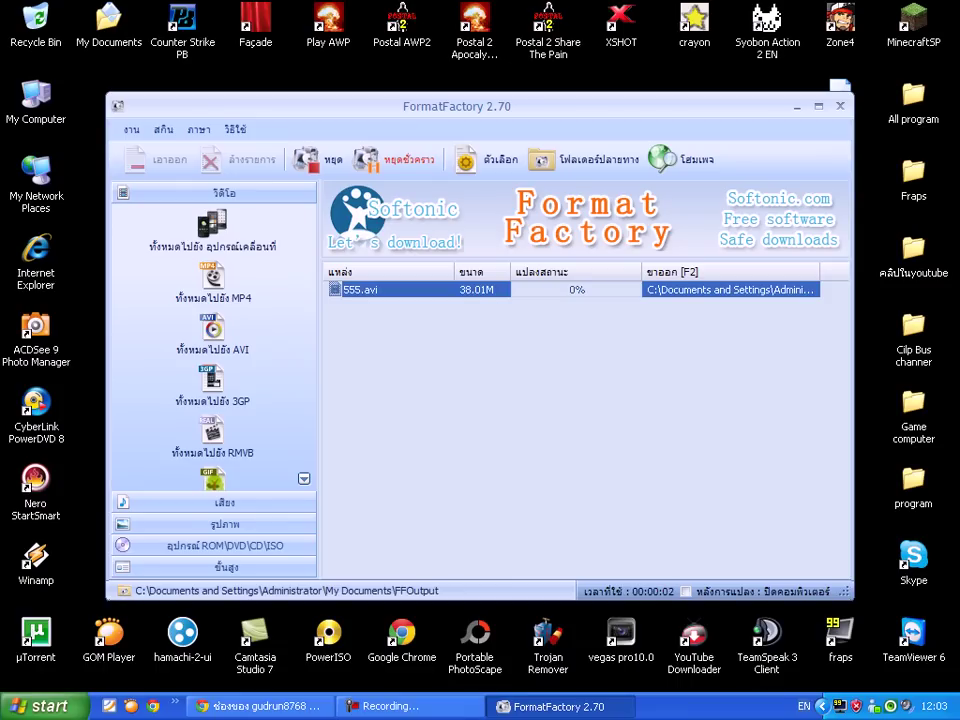
left_click(797, 106)
Switch to Chrome, look over the YouTube channel page and the new tab page, and minimize the browser.
left_click(262, 706)
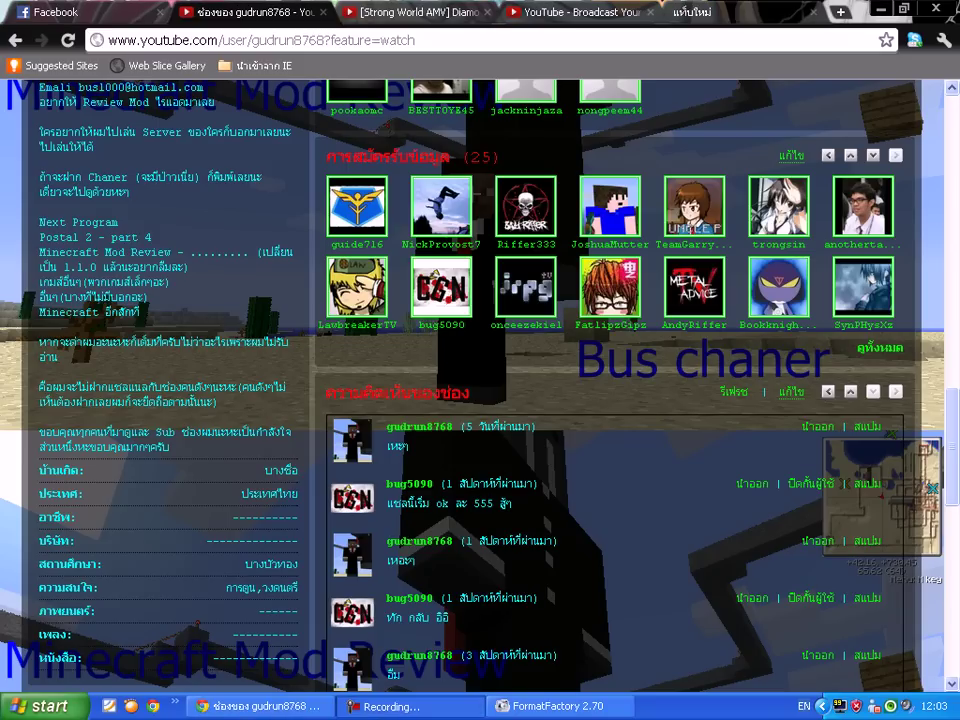
scroll(480, 380, "up", 10)
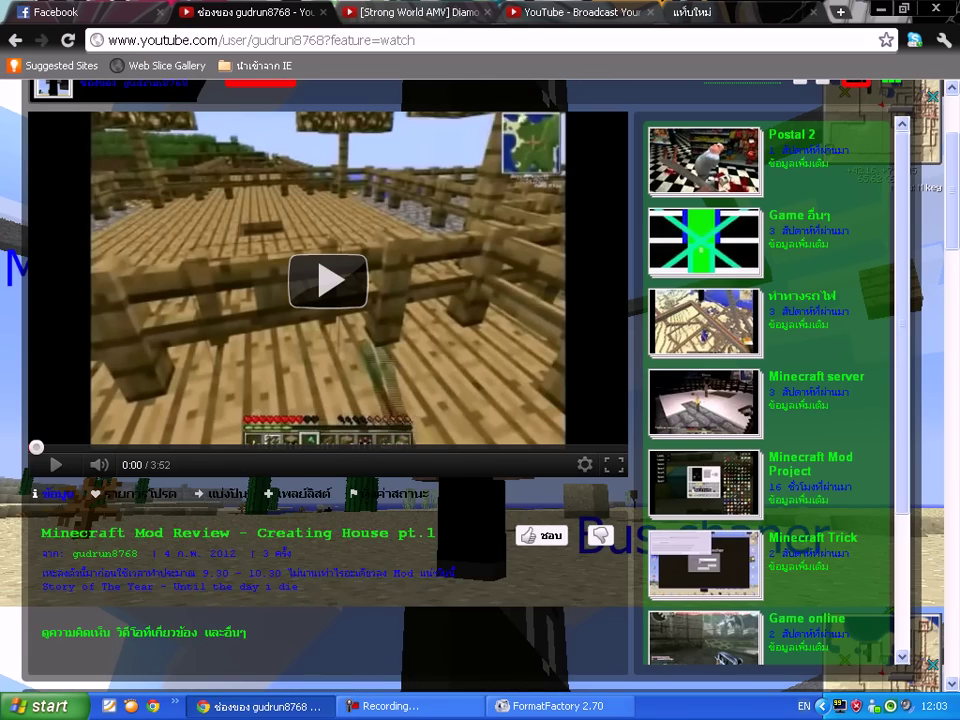
left_click(738, 12)
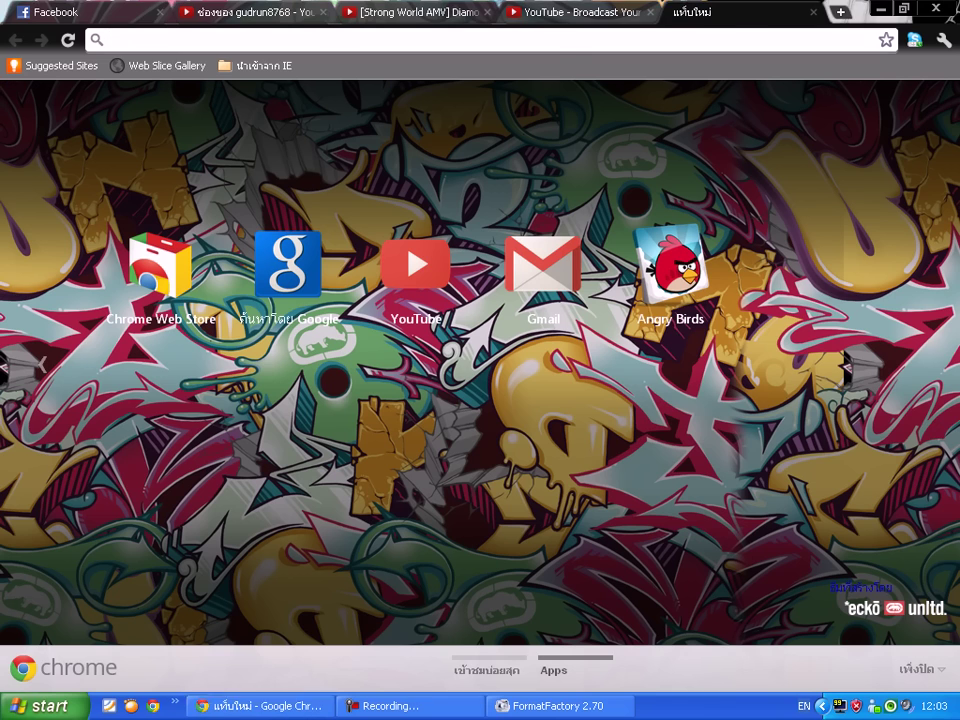
left_click(881, 9)
right_click(333, 269)
left_click(367, 296)
right_click(373, 306)
right_click(416, 332)
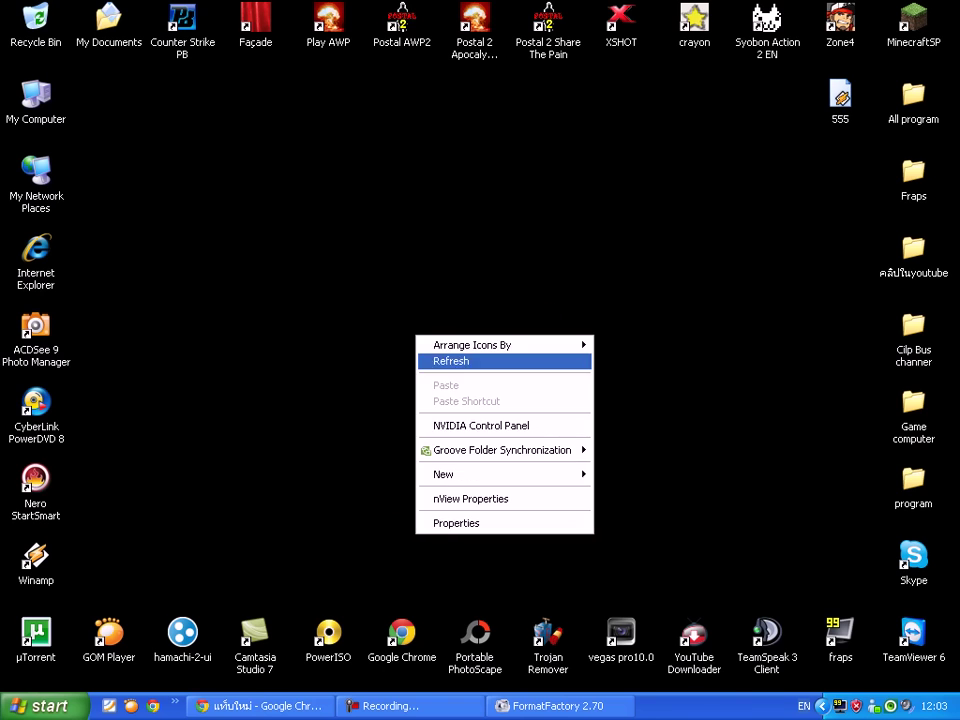
left_click(450, 360)
left_click(560, 706)
left_click(560, 706)
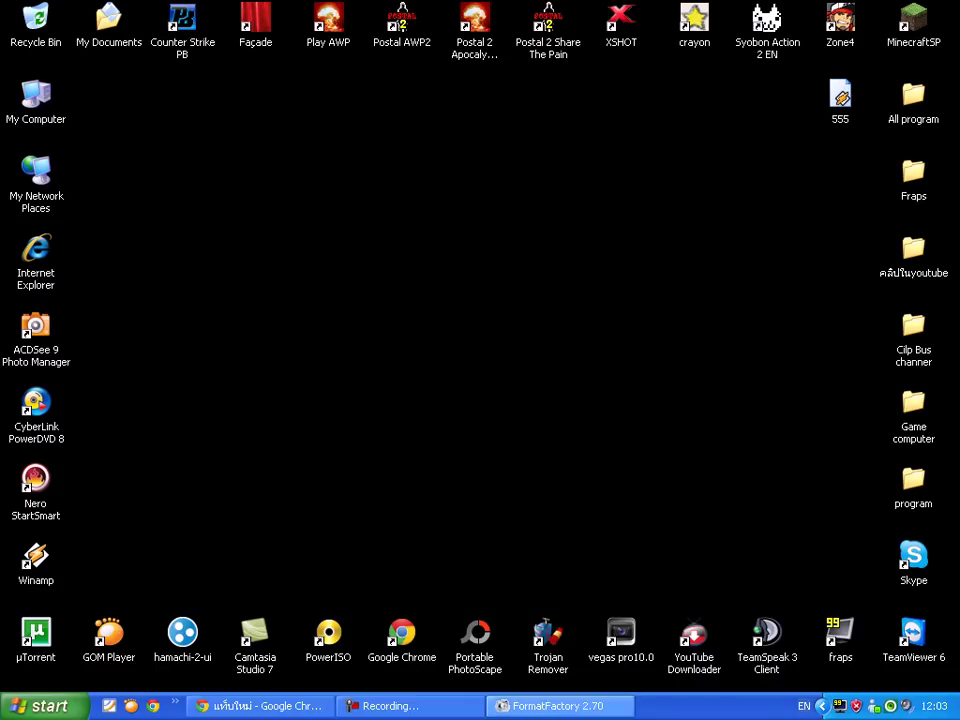
left_click(410, 706)
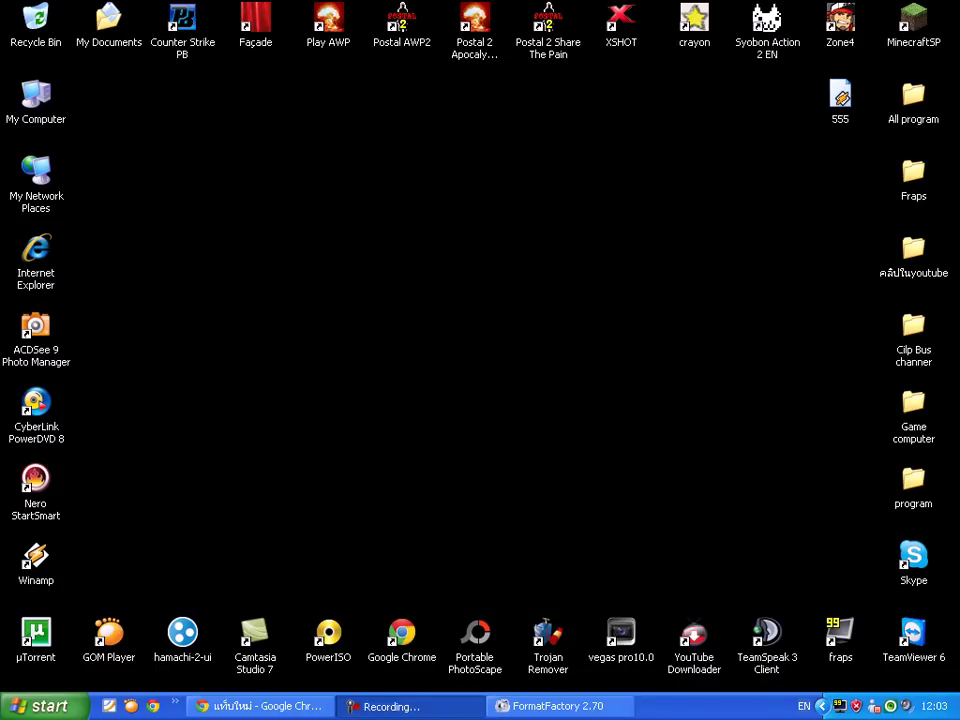
right_click(461, 291)
right_click(489, 313)
left_click(520, 338)
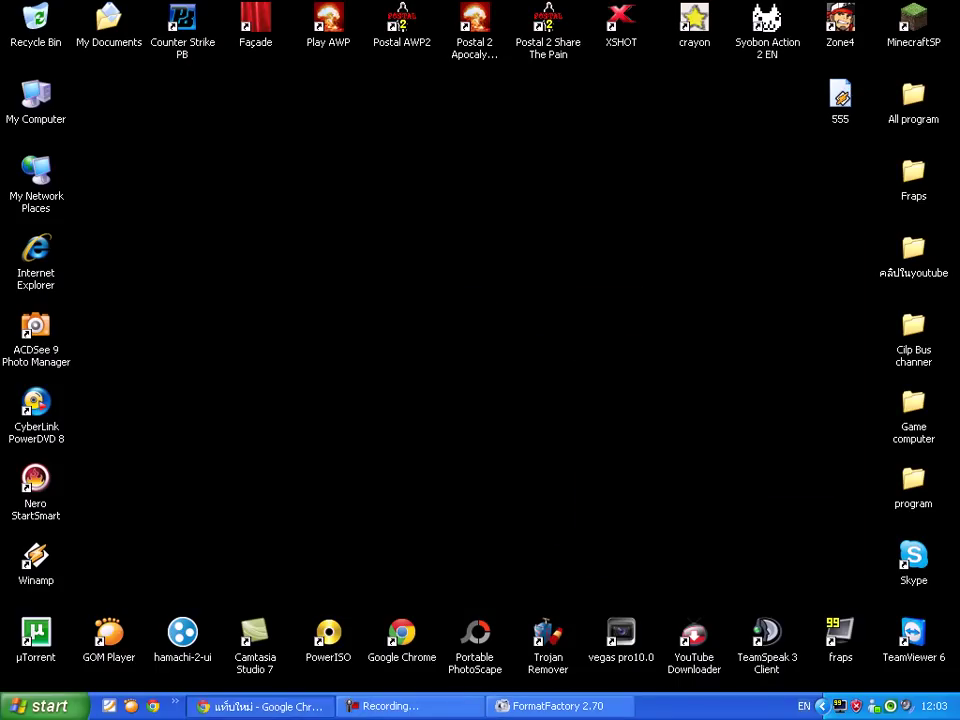
left_click(261, 706)
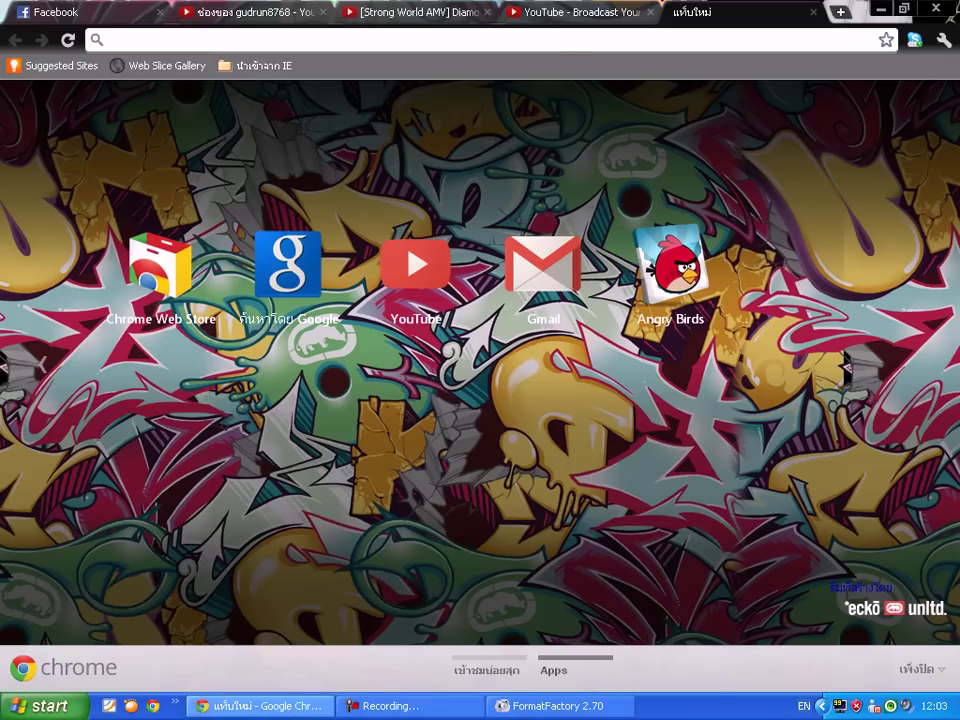
left_click(261, 706)
right_click(298, 79)
left_click(333, 104)
right_click(339, 110)
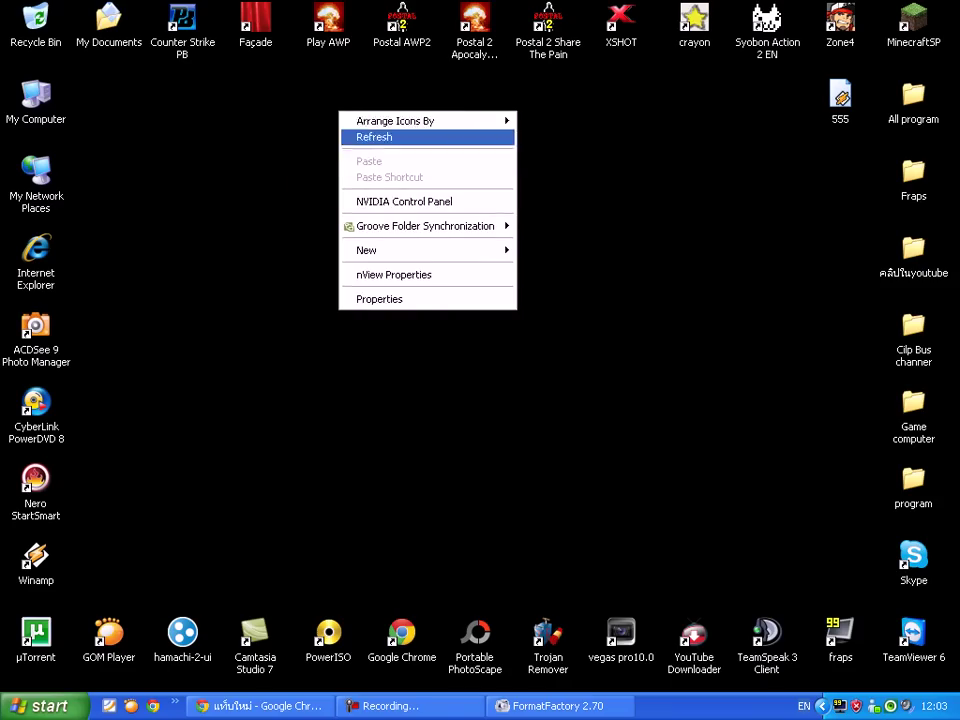
left_click(366, 136)
right_click(363, 134)
left_click(390, 160)
Open the desktop's display properties and review the background and theme settings.
right_click(435, 160)
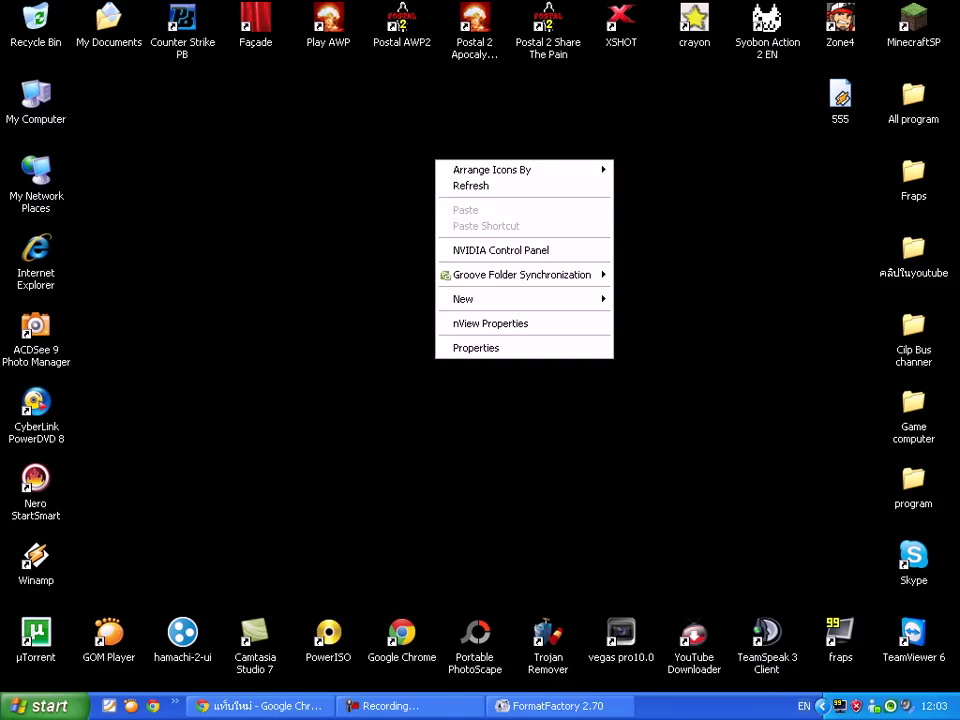
left_click(463, 186)
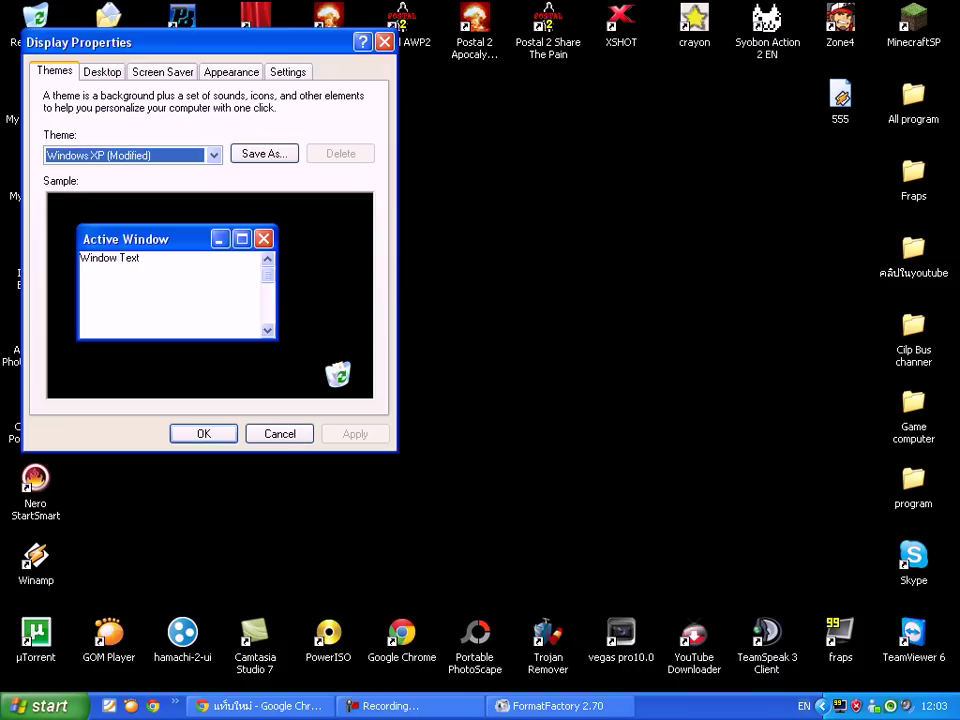
left_click(102, 71)
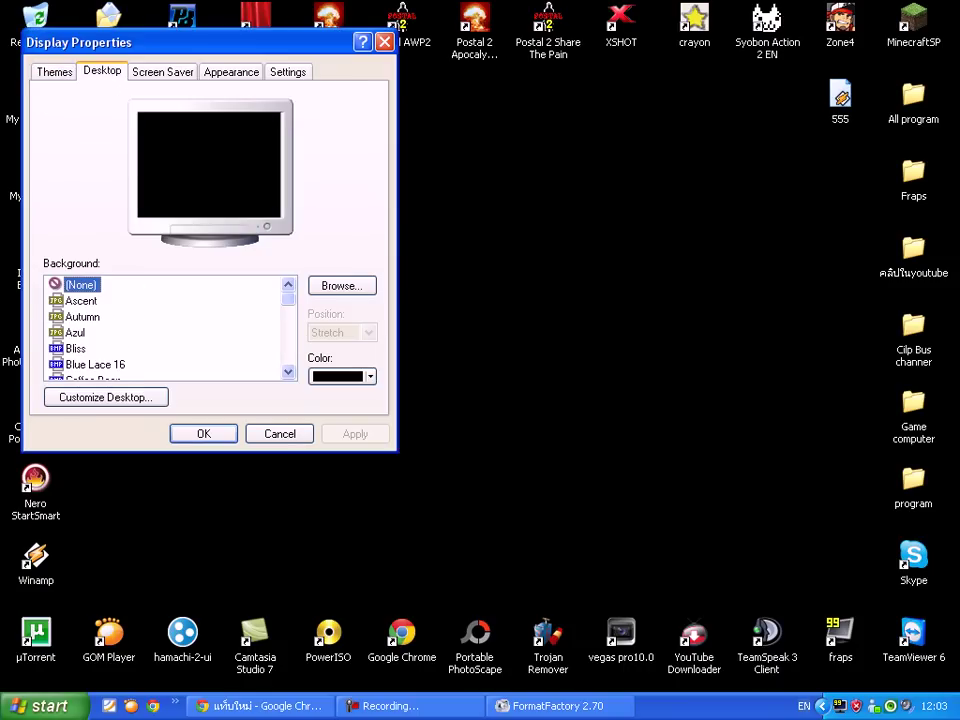
left_click(54, 72)
left_click_drag(130, 42, 176, 71)
Preview the Windows XP, My Current Theme and Windows Classic themes and close the display properties without applying any.
left_click(260, 184)
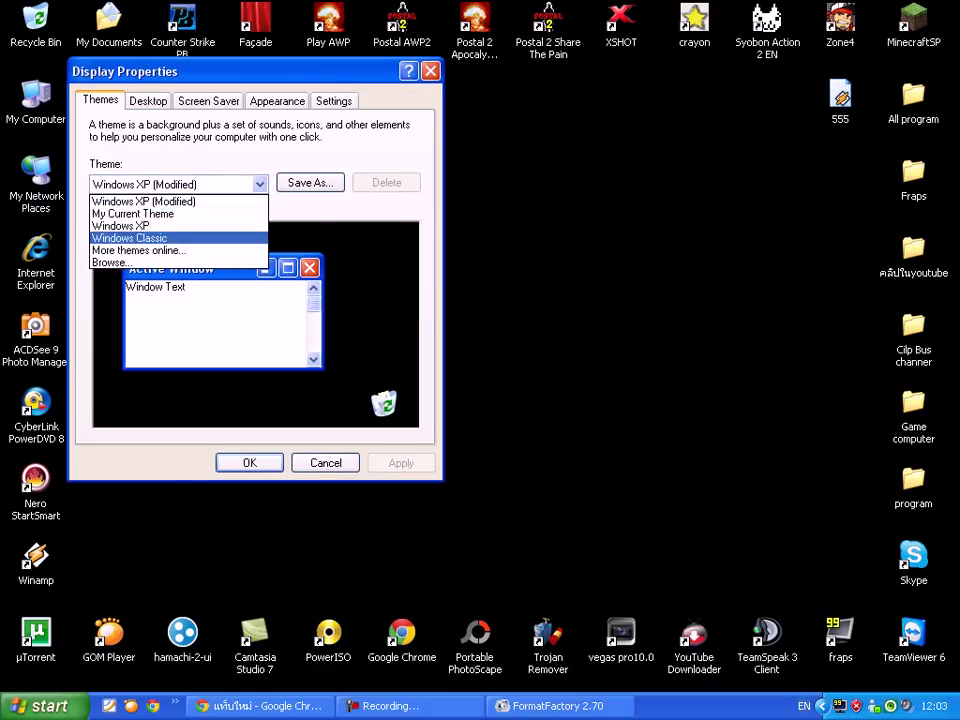
left_click(178, 226)
left_click(260, 184)
left_click(190, 214)
key("alt+Down")
key("Down")
key("Return")
key("alt+Down")
key("Down")
key("Down")
key("Down")
key("Up")
key("Up")
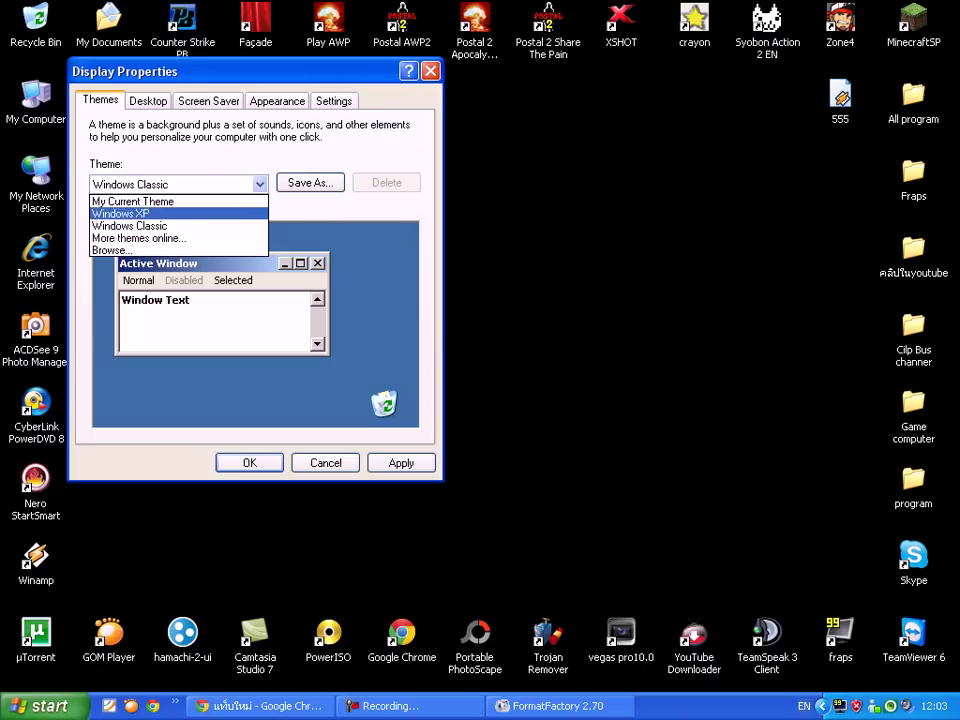
key("Down")
left_click(180, 226)
left_click(200, 184)
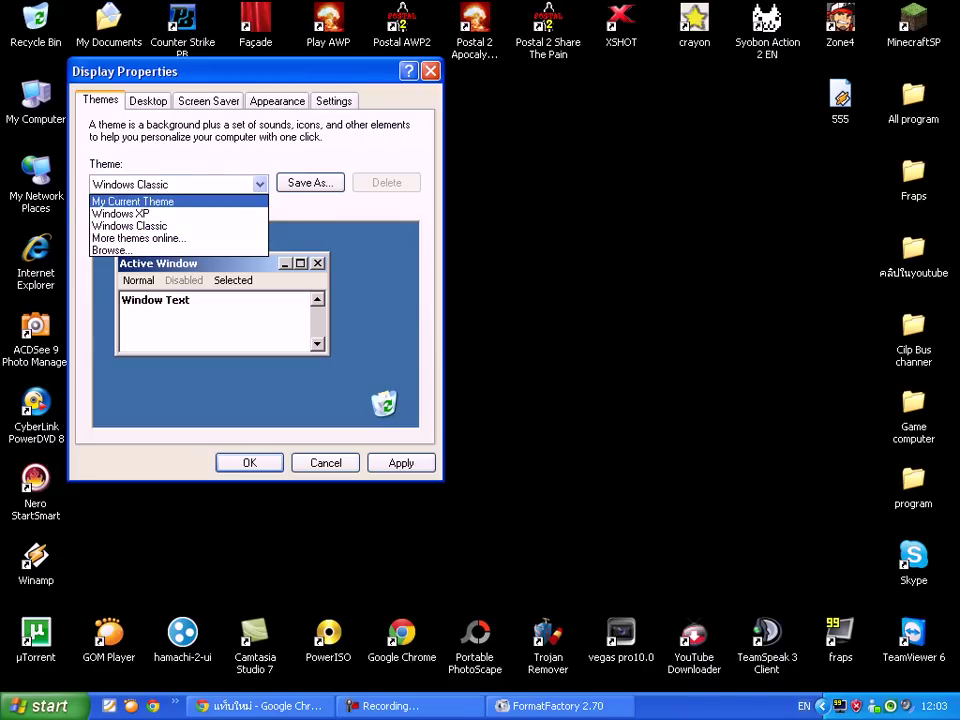
key("Return")
left_click(430, 71)
Refresh the desktop, check the conversion progress of 555.avi in FormatFactory, and minimize it again.
right_click(427, 121)
left_click(444, 149)
right_click(444, 150)
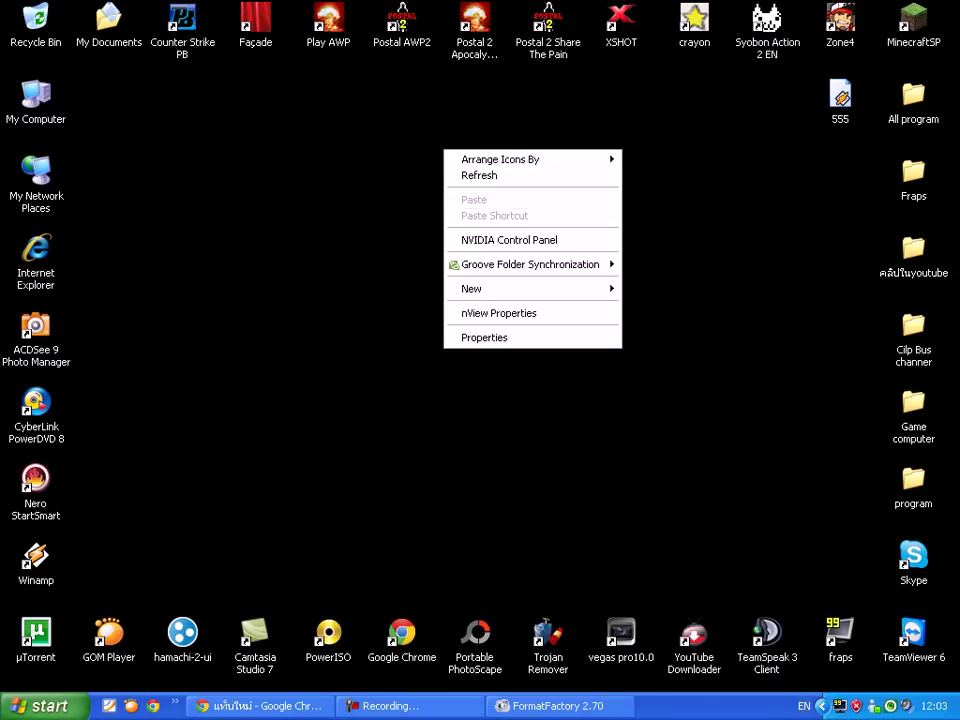
left_click(466, 175)
left_click(558, 706)
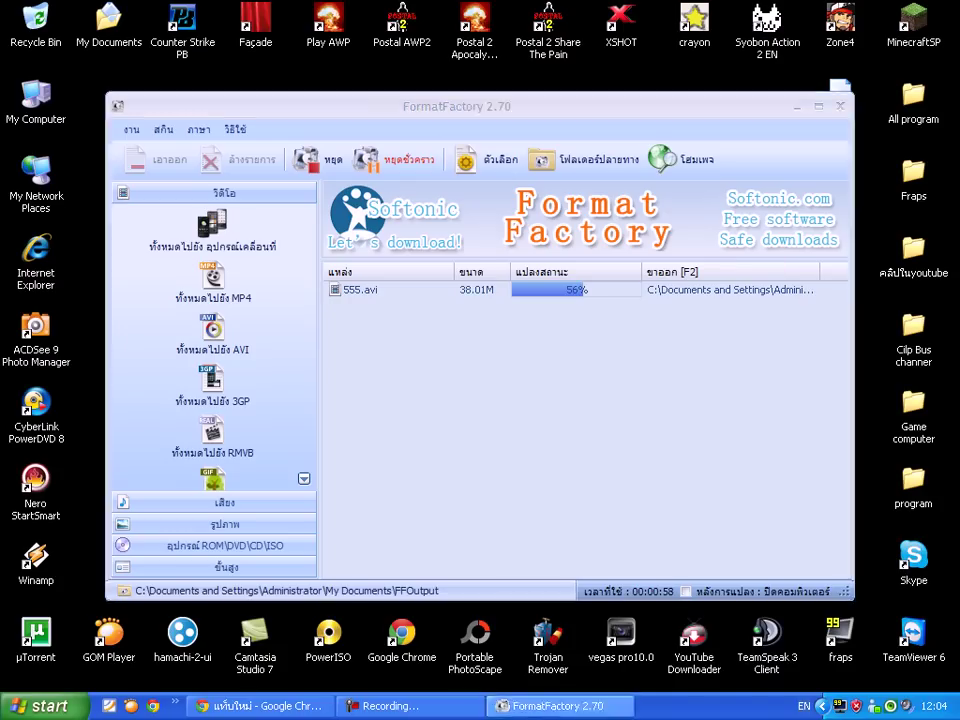
left_click(558, 706)
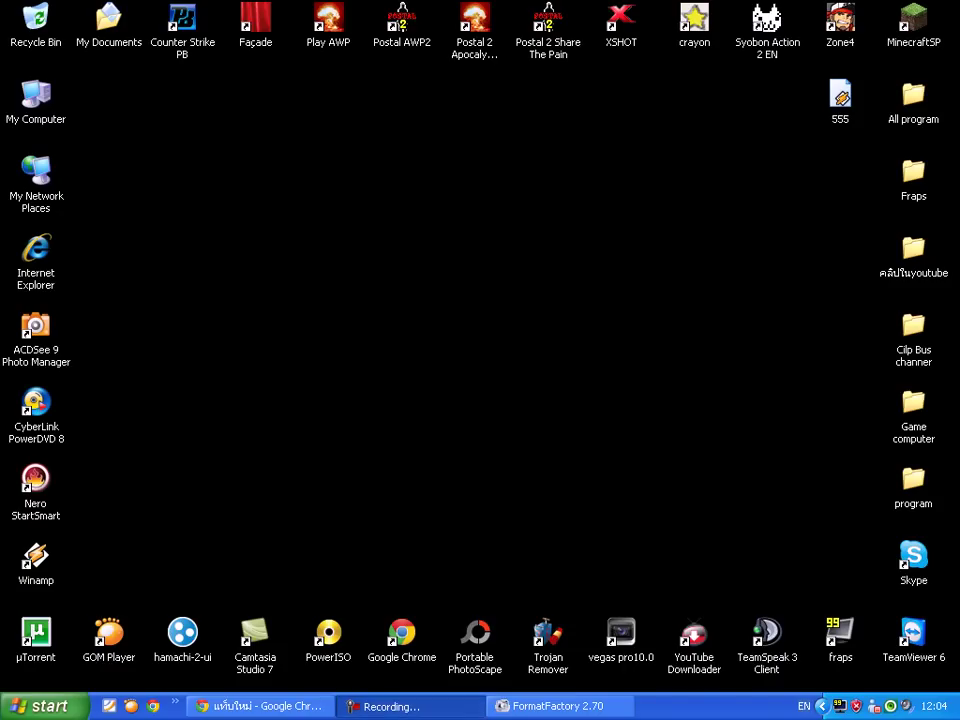
Delete the video 'Minecraft Mod Review - Creating House pt' from the Cilp Bus channel folder.
double_click(913, 335)
left_click_drag(487, 319, 520, 290)
key("Delete")
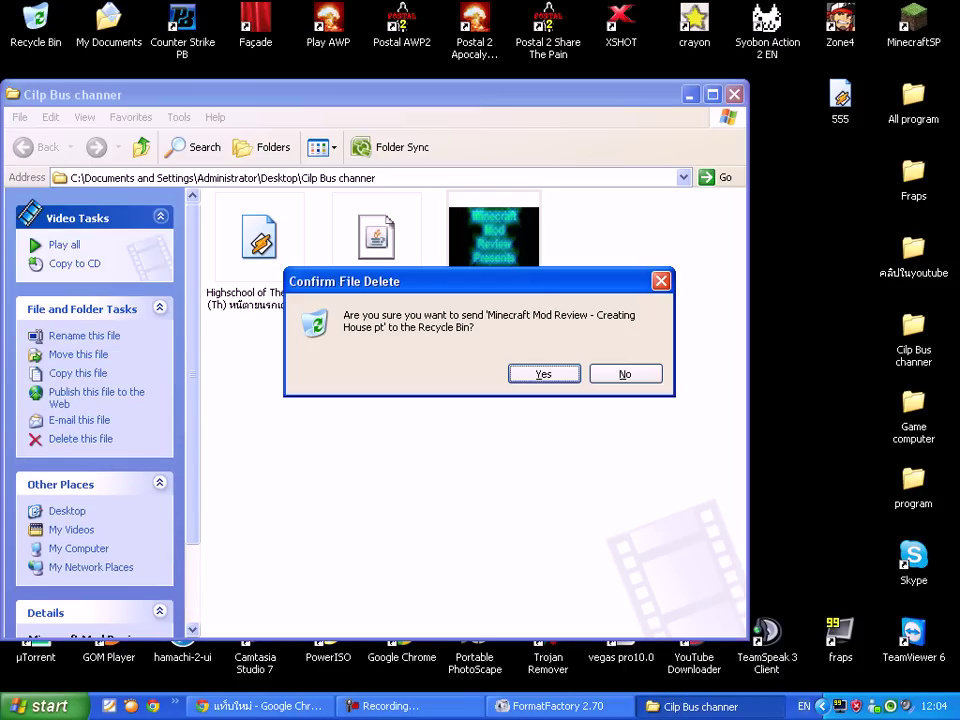
key("Return")
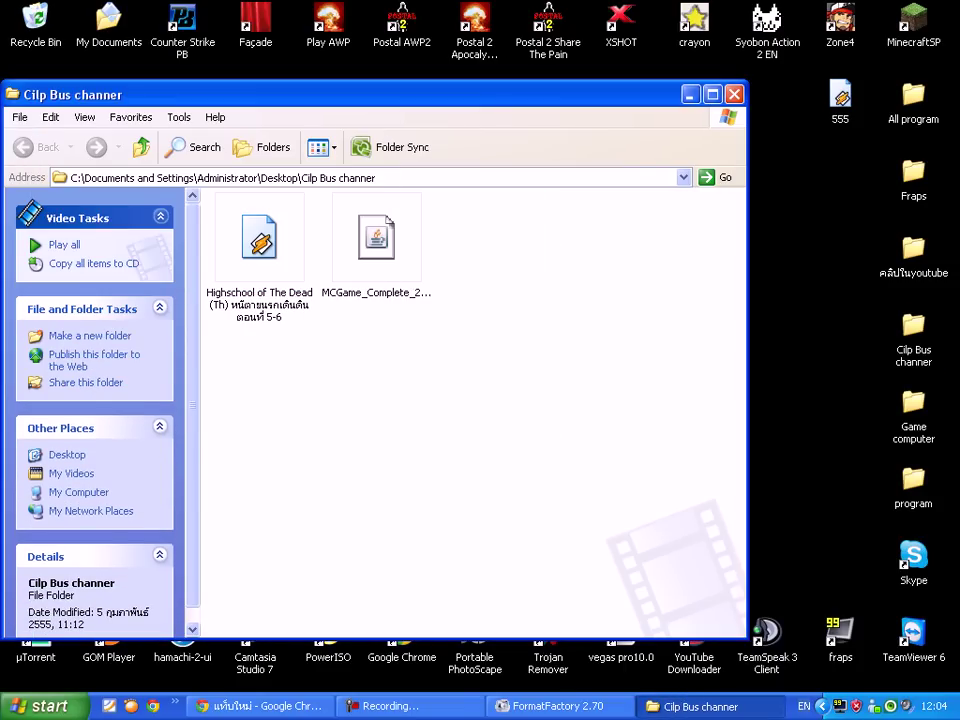
Return to the desktop and empty the Recycle Bin.
key("super+d")
right_click(22, 32)
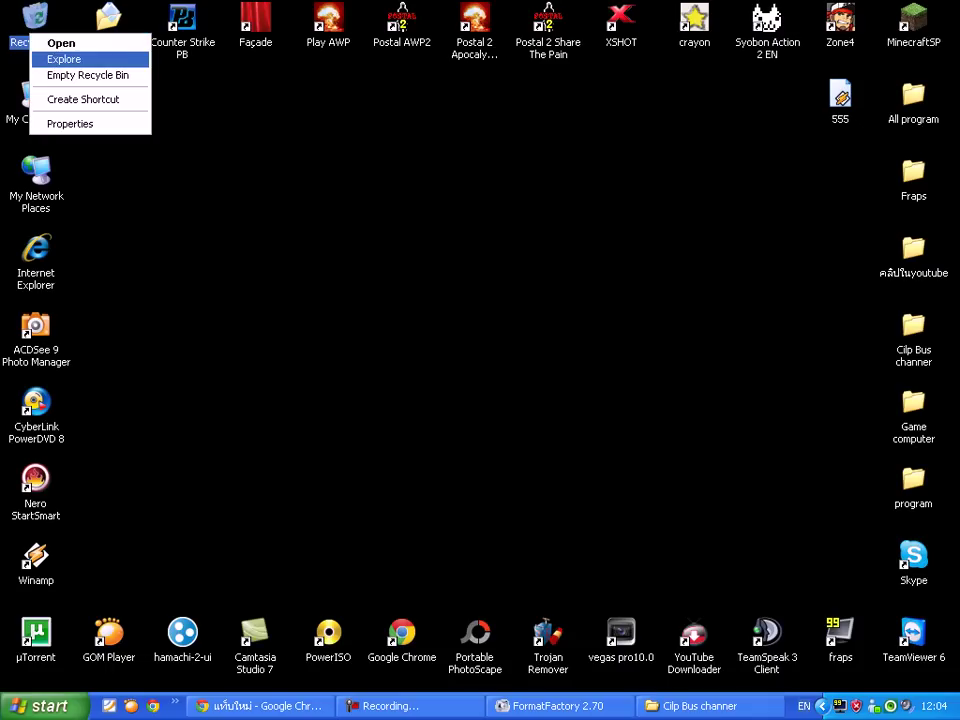
left_click(60, 75)
key("Return")
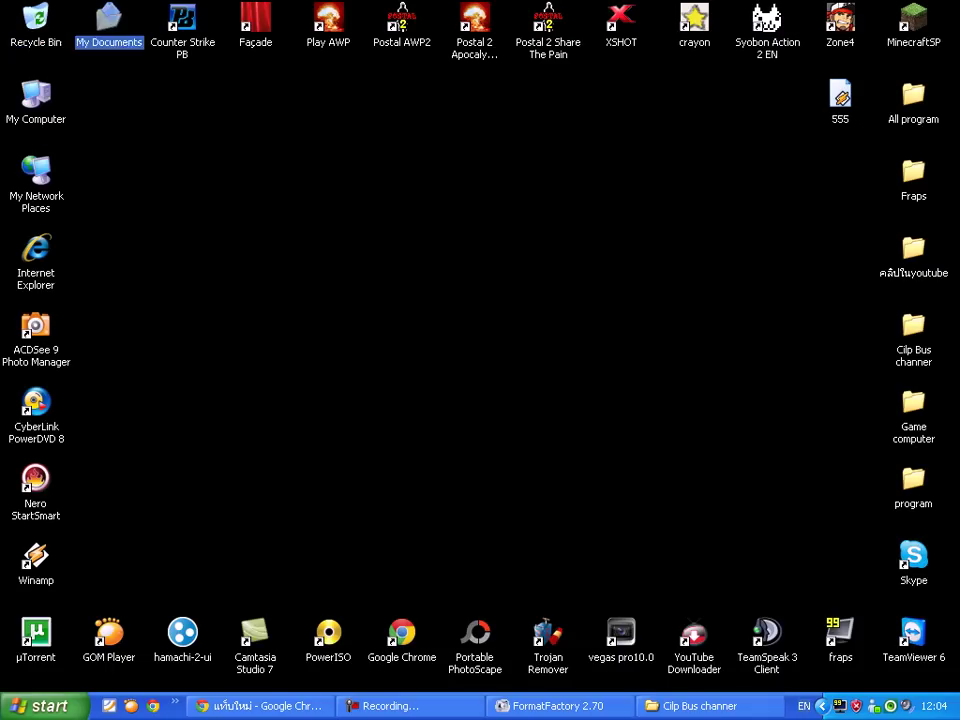
Open the FFOutput folder inside My Documents.
double_click(108, 22)
double_click(385, 270)
left_click(175, 205)
key("Right")
key("Return")
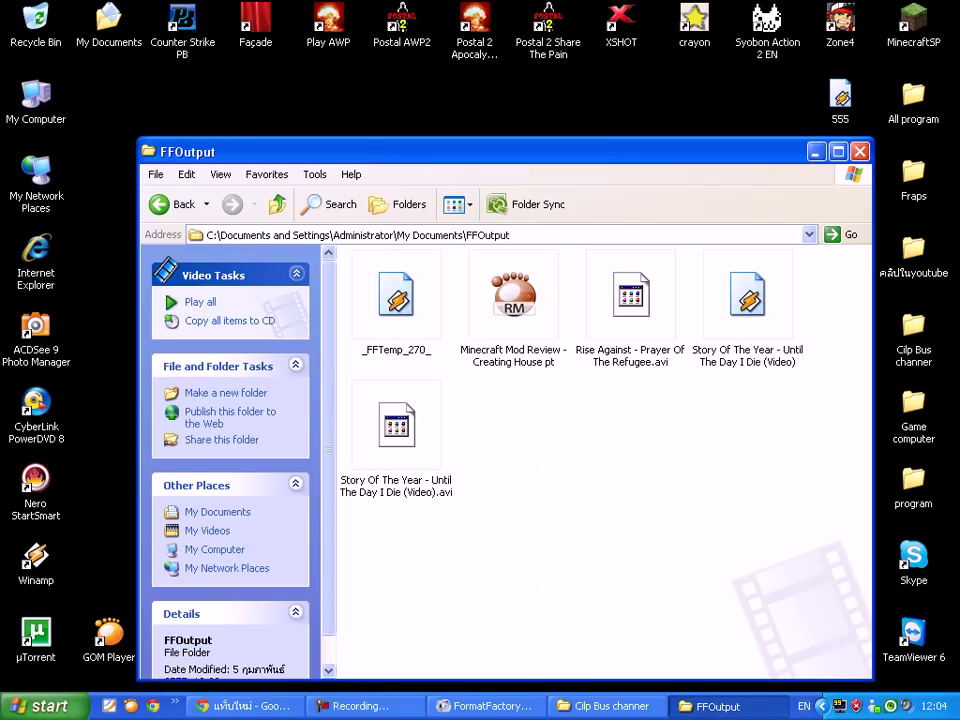
Delete the Minecraft Mod Review, Rise Against and Story Of The Year files from FFOutput, keeping _FFTemp_270_.
left_click(513, 300)
key("Delete")
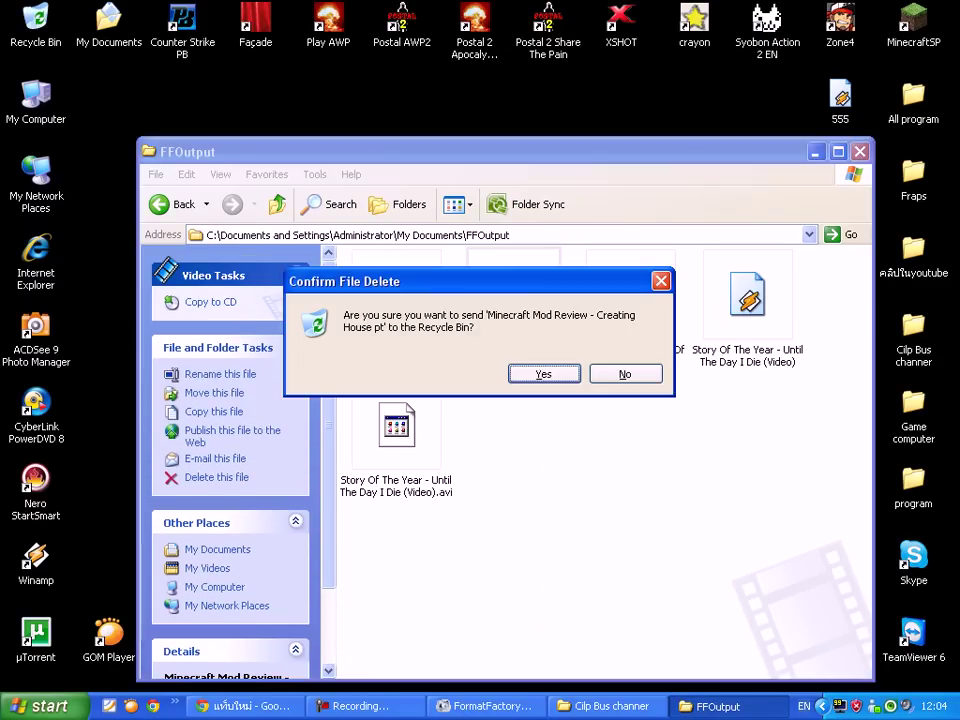
key("Return")
left_click(629, 300)
key("Delete")
key("Return")
left_click_drag(703, 468, 523, 305)
key("Delete")
key("Return")
Empty the Recycle Bin of the deleted output files and close the FFOutput window.
right_click(33, 27)
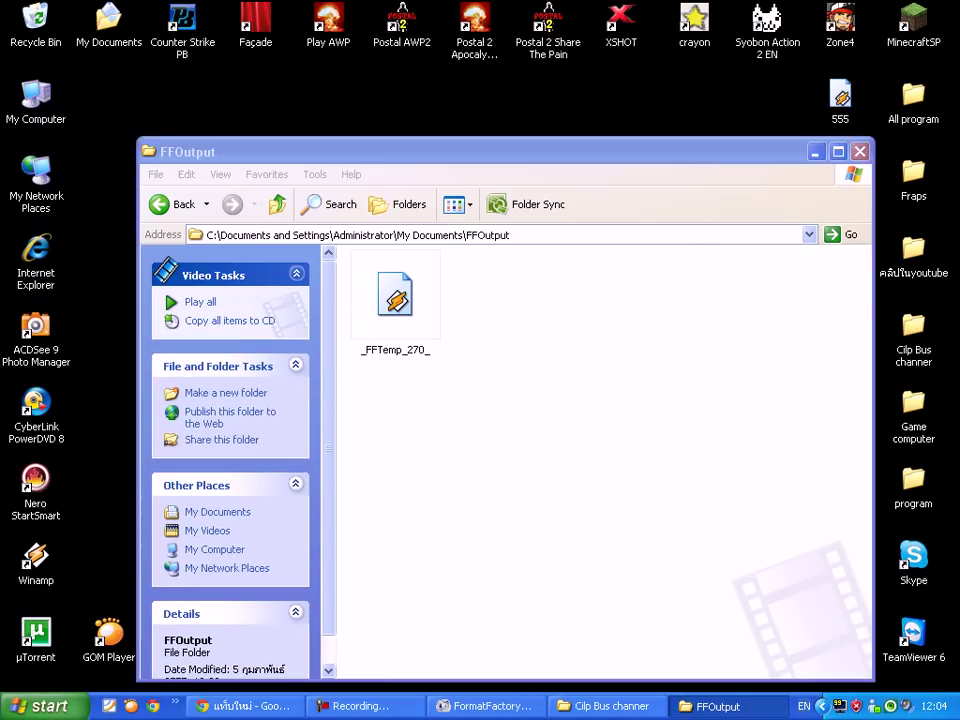
left_click(90, 73)
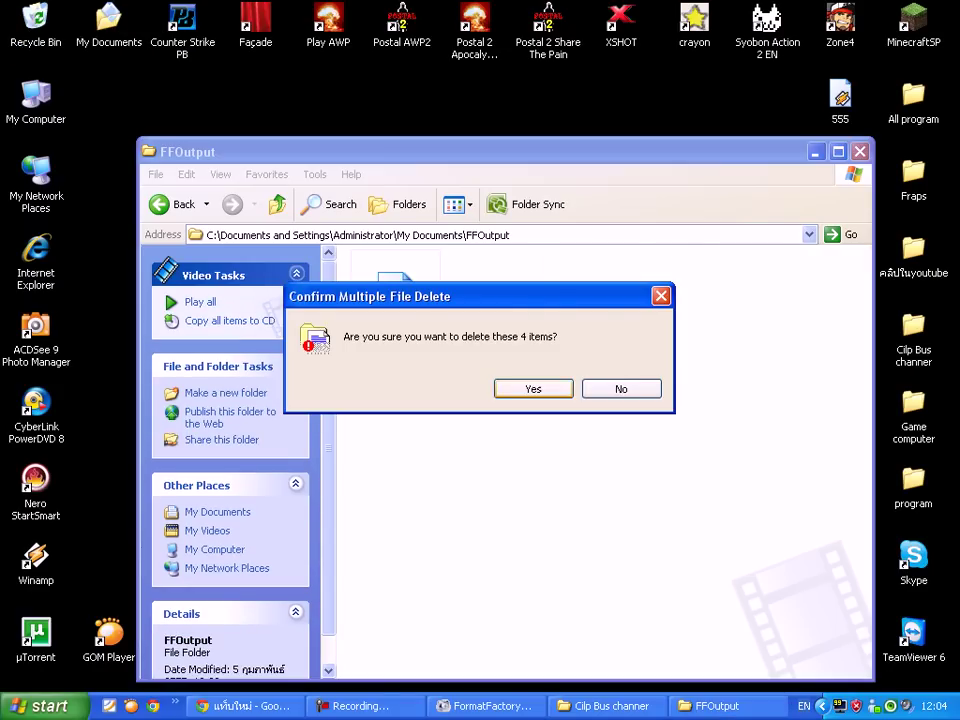
key("Return")
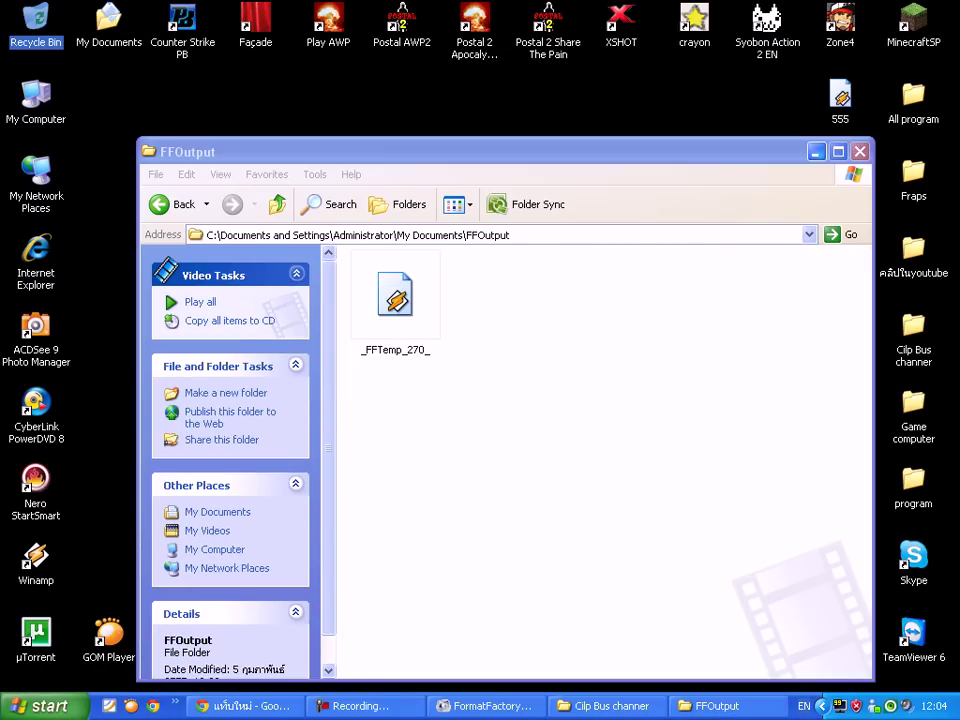
left_click(860, 152)
Check the 555.avi conversion in FormatFactory, close the program, and refresh the desktop.
right_click(525, 300)
left_click(556, 327)
right_click(547, 319)
left_click(578, 345)
left_click(560, 706)
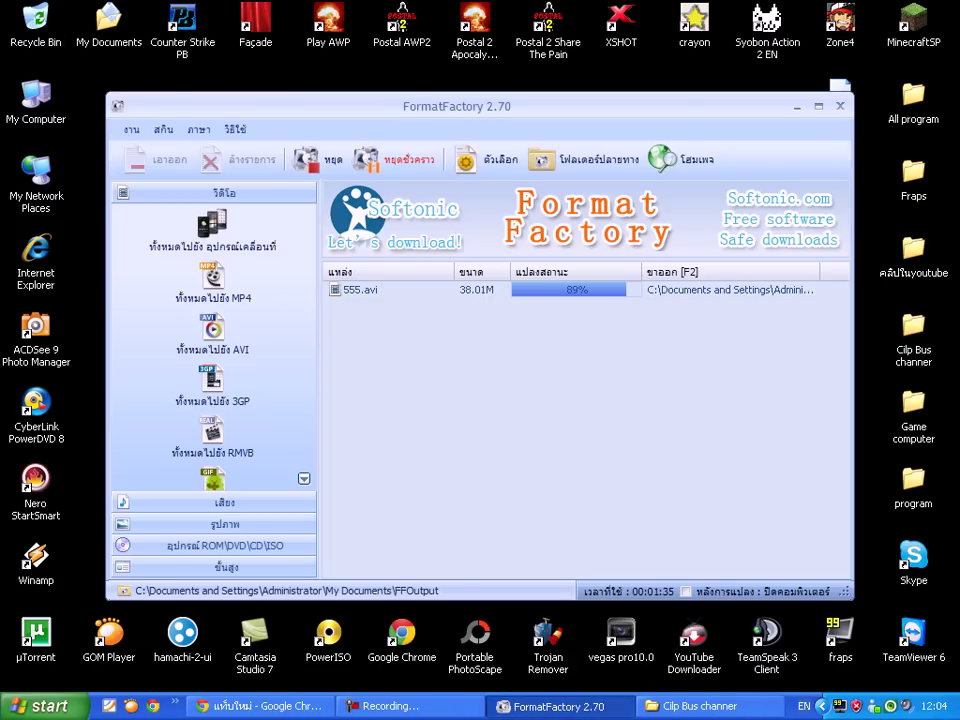
key("alt+F4")
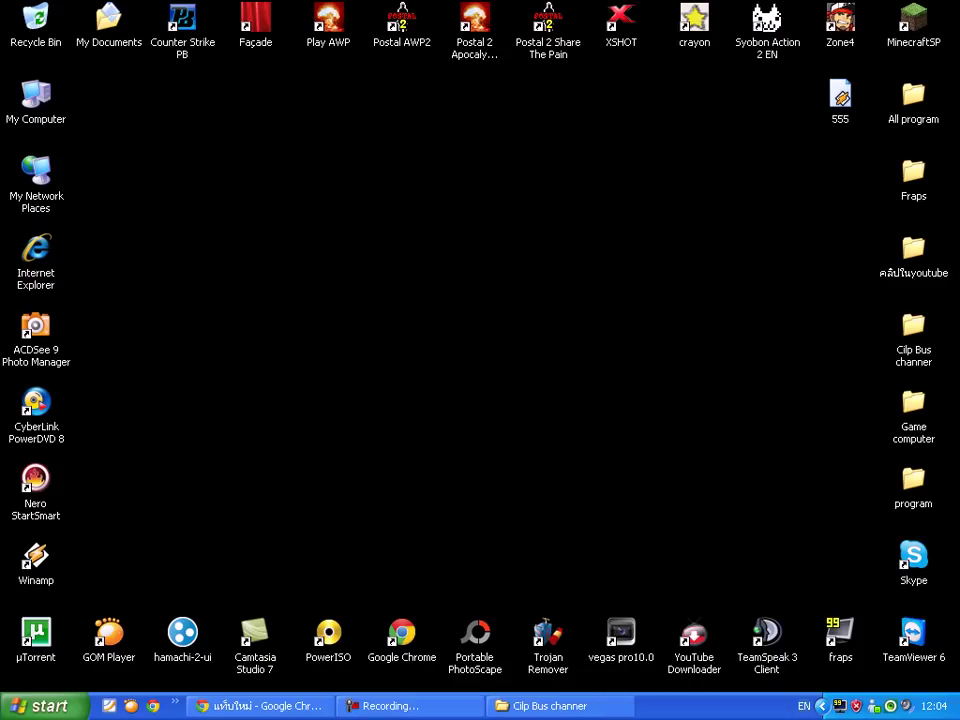
right_click(369, 375)
right_click(409, 401)
left_click(430, 429)
Open the converted 555 file from the FFOutput folder in My Documents with GOM Player.
double_click(108, 20)
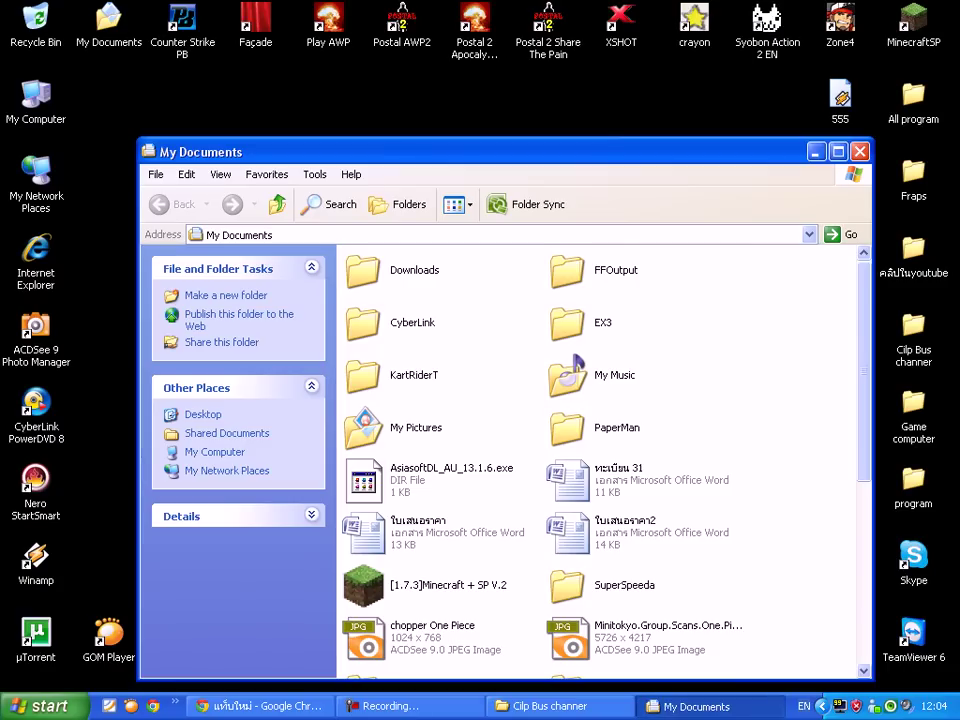
left_click(590, 271)
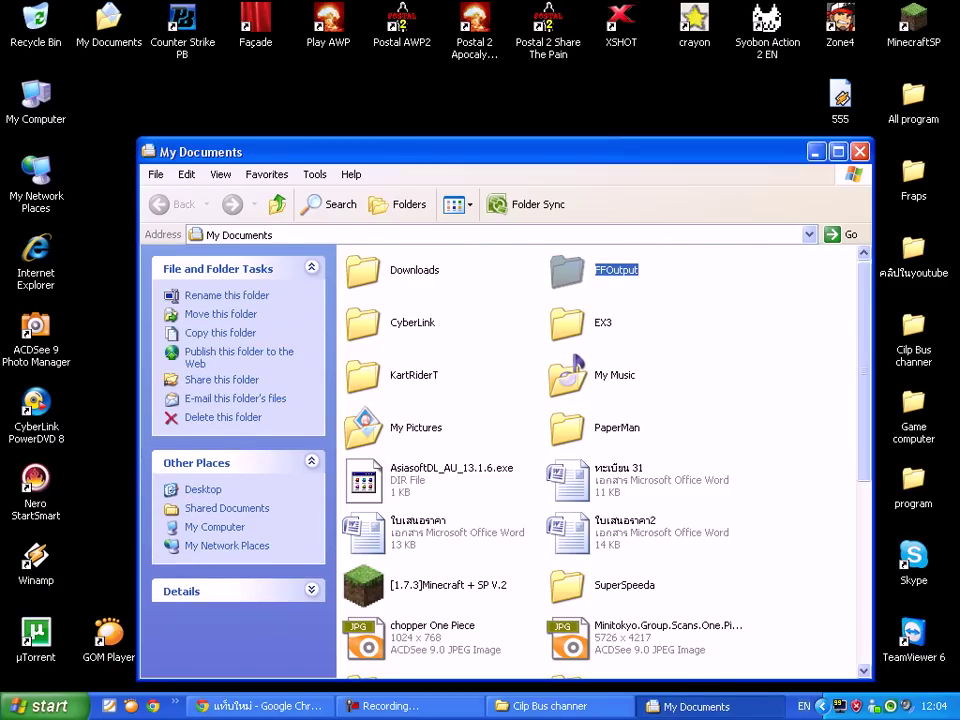
double_click(567, 270)
right_click(395, 286)
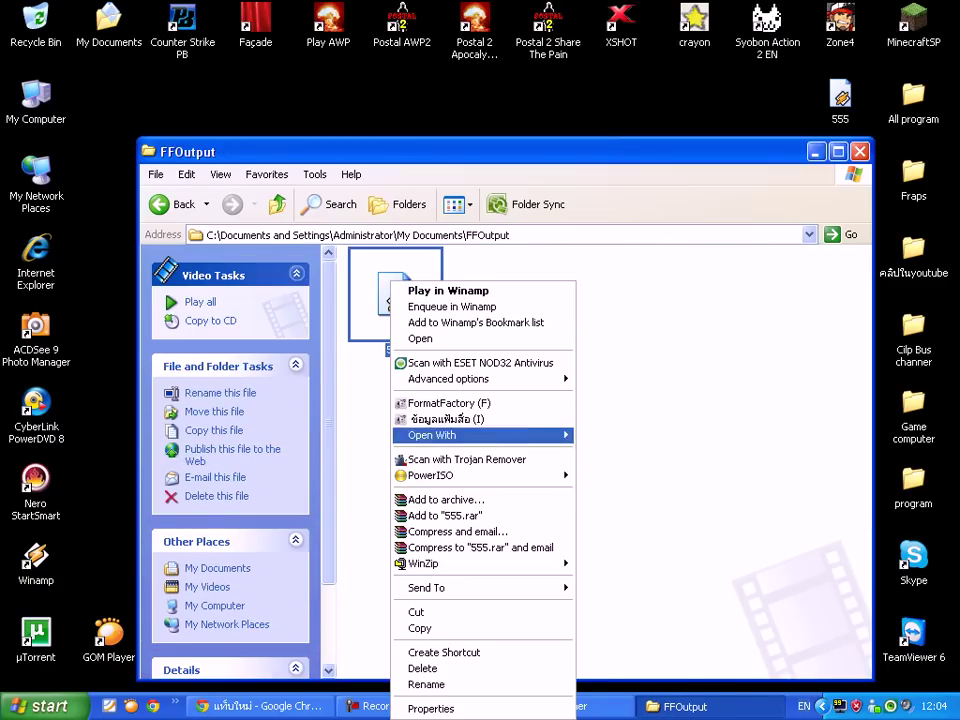
mouse_move(480, 435)
left_click(622, 474)
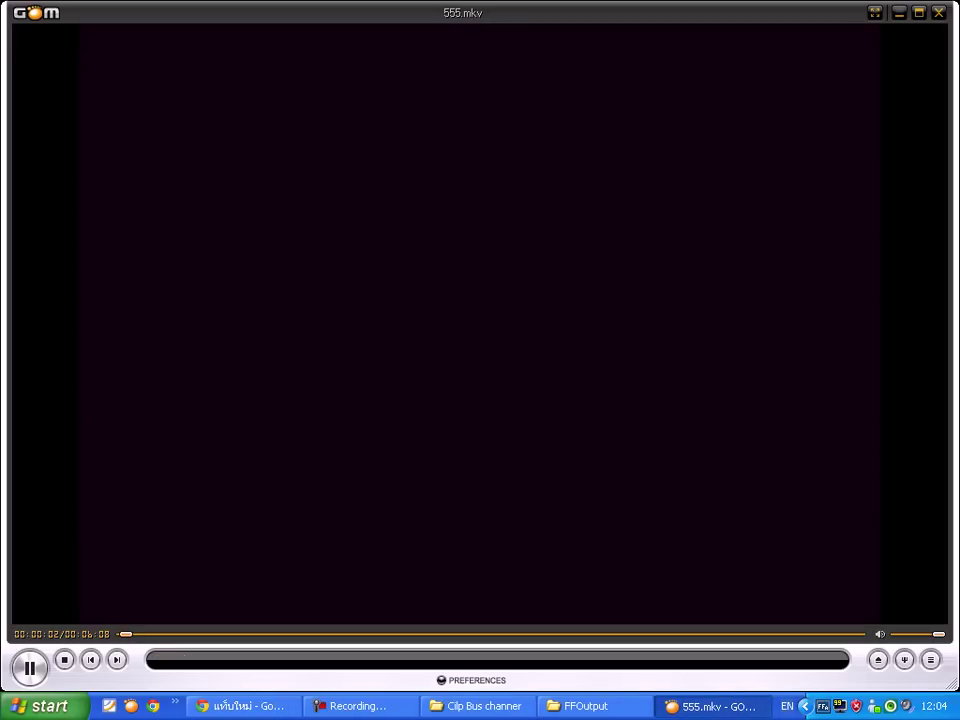
Skip ahead to 00:01:53 in 555.mkv, pause playback, and close the player.
left_click(348, 634)
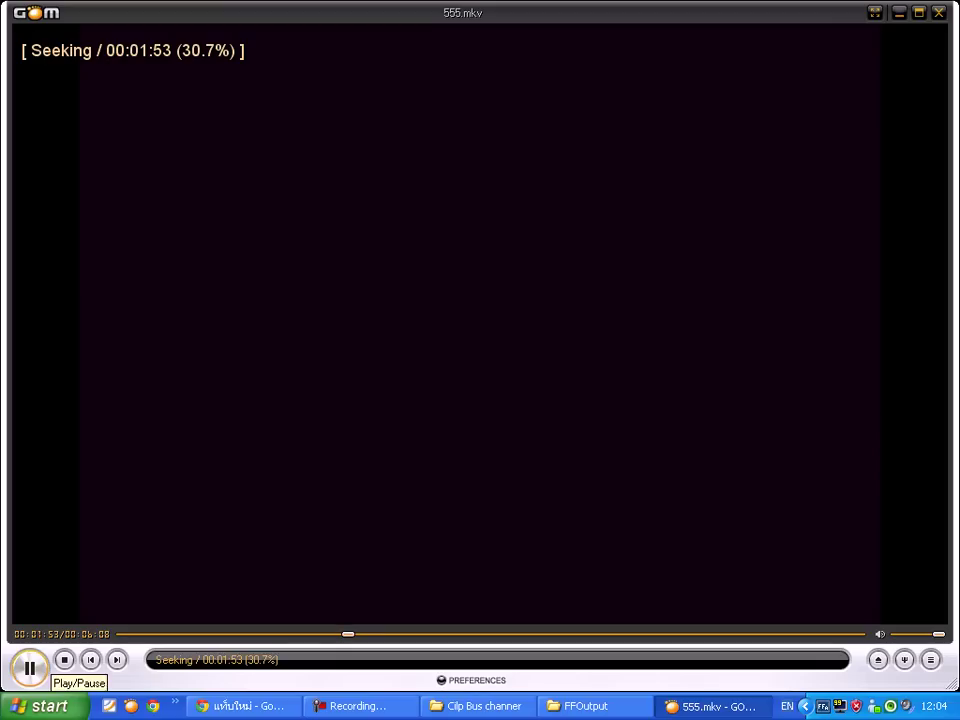
left_click(30, 668)
left_click(938, 13)
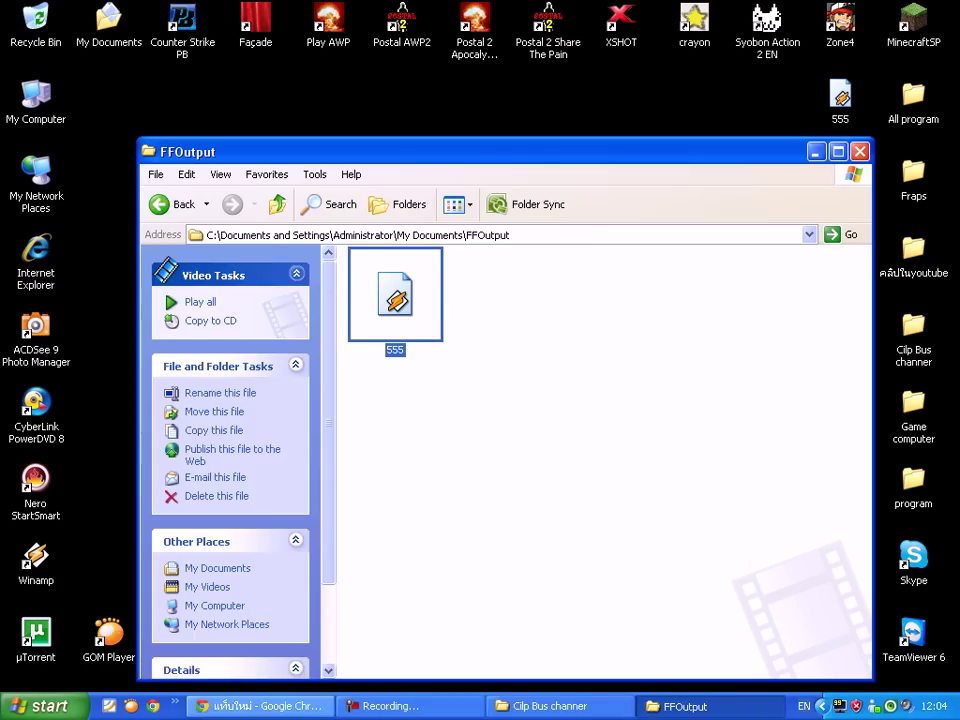
Switch to Chrome, look through the open YouTube pages, and open YouTube's video upload page.
left_click(260, 706)
left_click(418, 13)
left_click(255, 13)
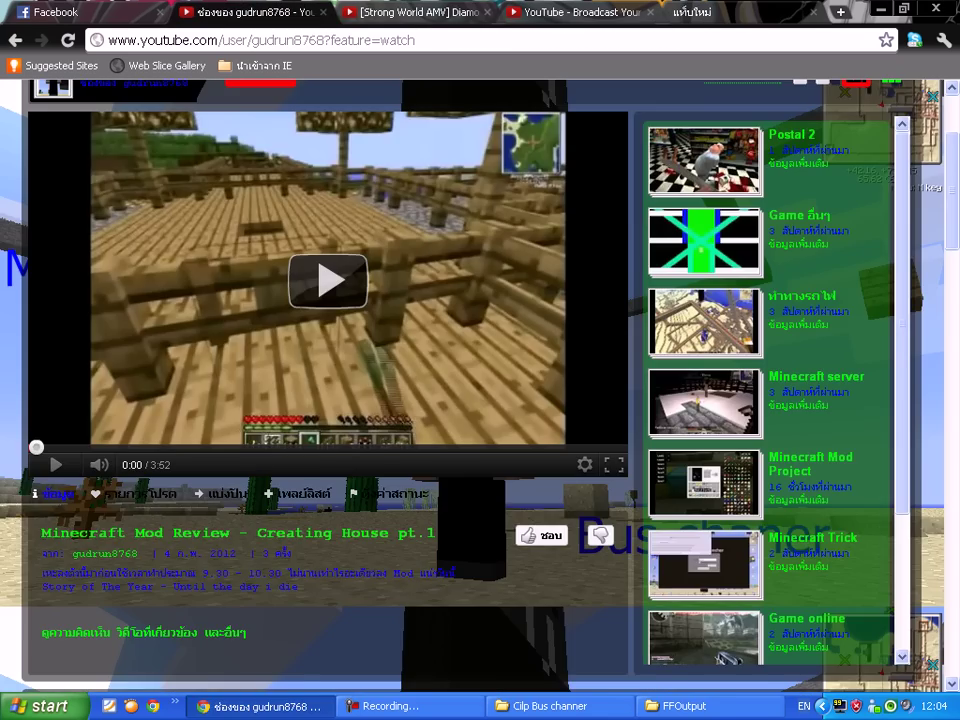
scroll(330, 420, "up", 2)
left_click(580, 13)
key("ctrl+shift+Tab")
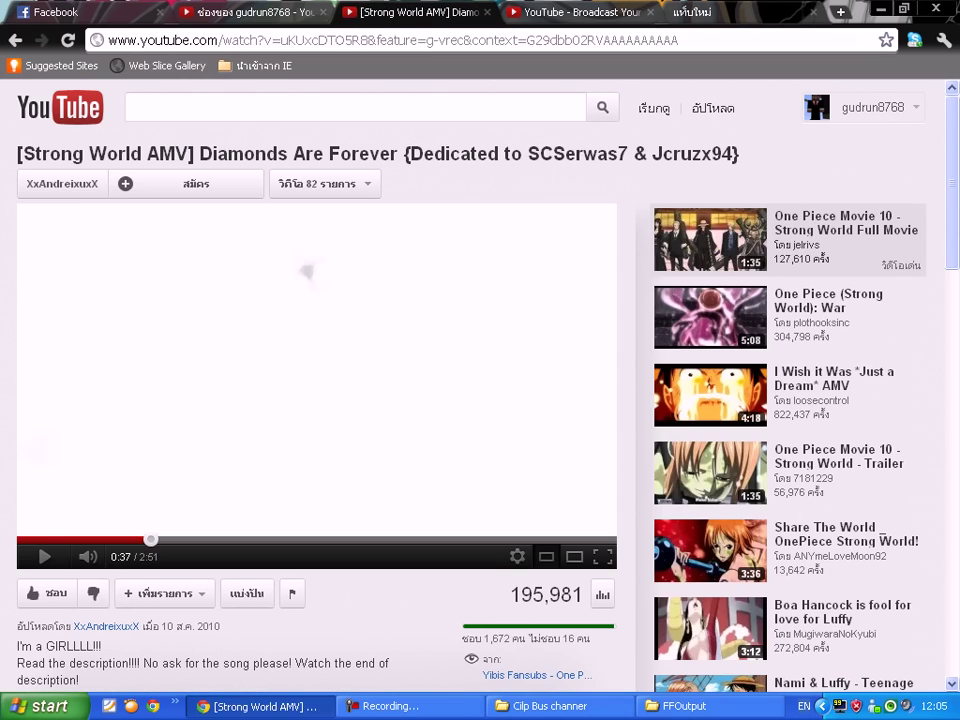
left_click(713, 108)
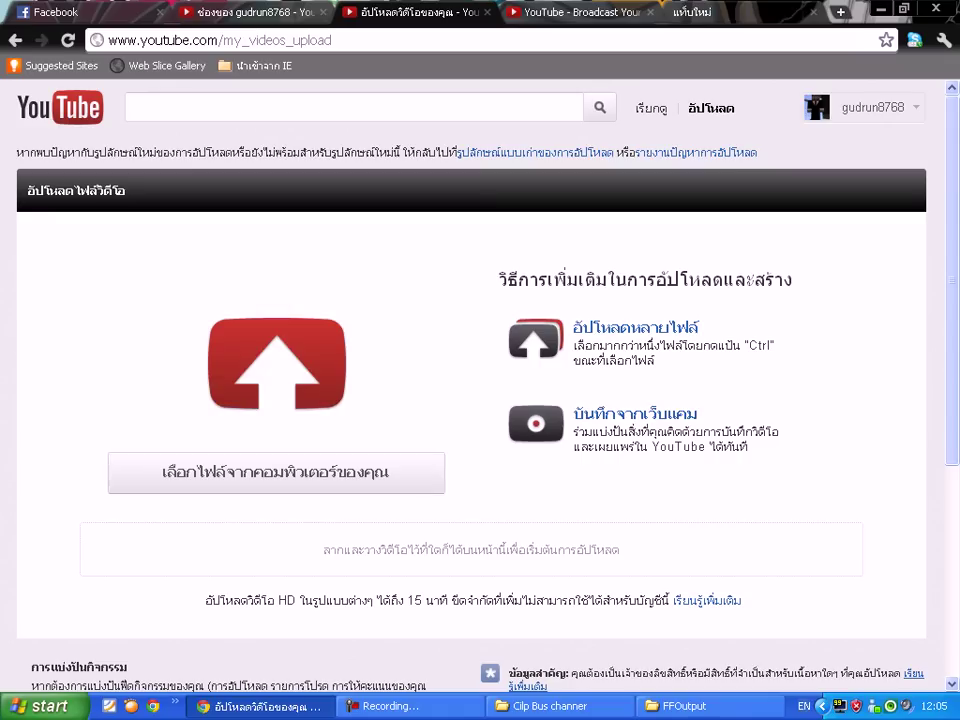
Choose the 555 file from the FFOutput folder and start uploading it to YouTube.
left_click(276, 472)
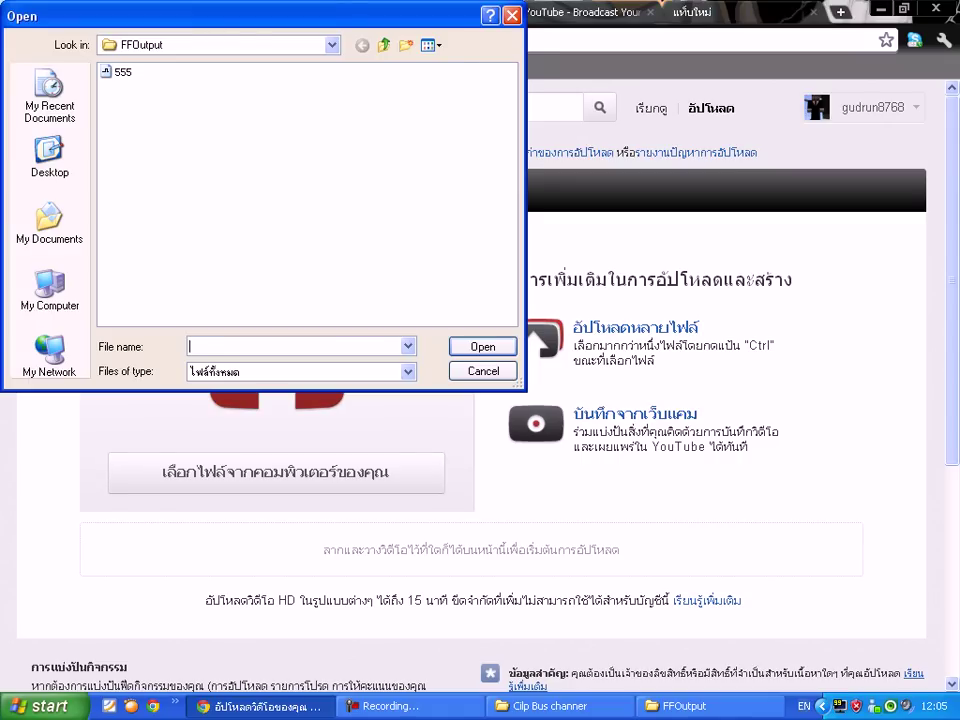
left_click(122, 72)
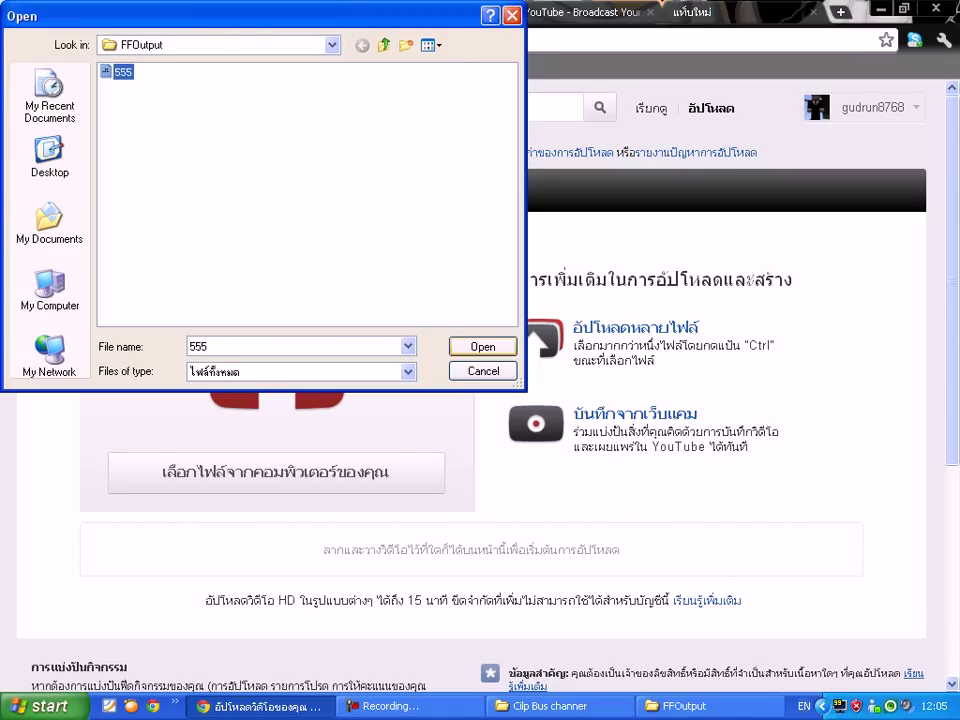
left_click(483, 347)
key("Return")
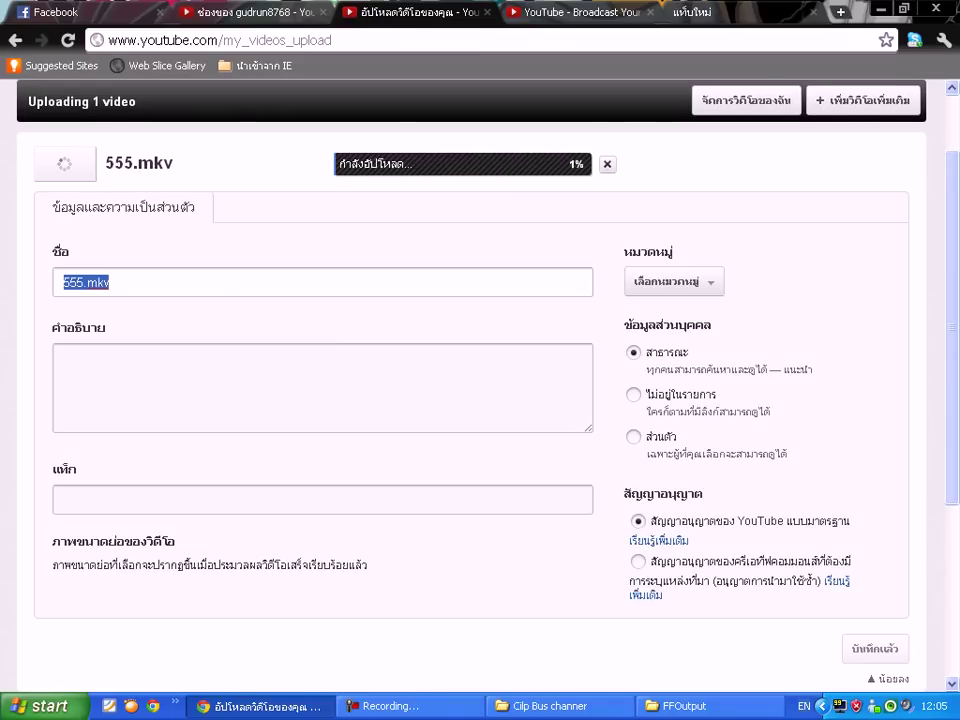
Replace the uploaded video's title with "Simsimi - ฮาๆ".
key("BackSpace")
type("Si")
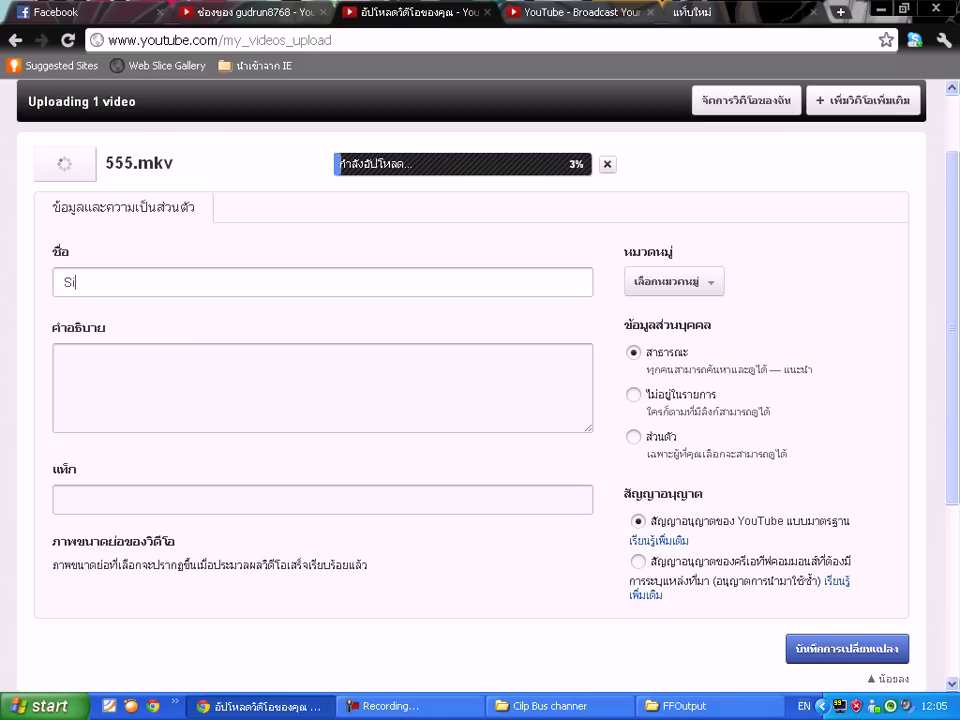
type("msimi")
key("Return")
type("i")
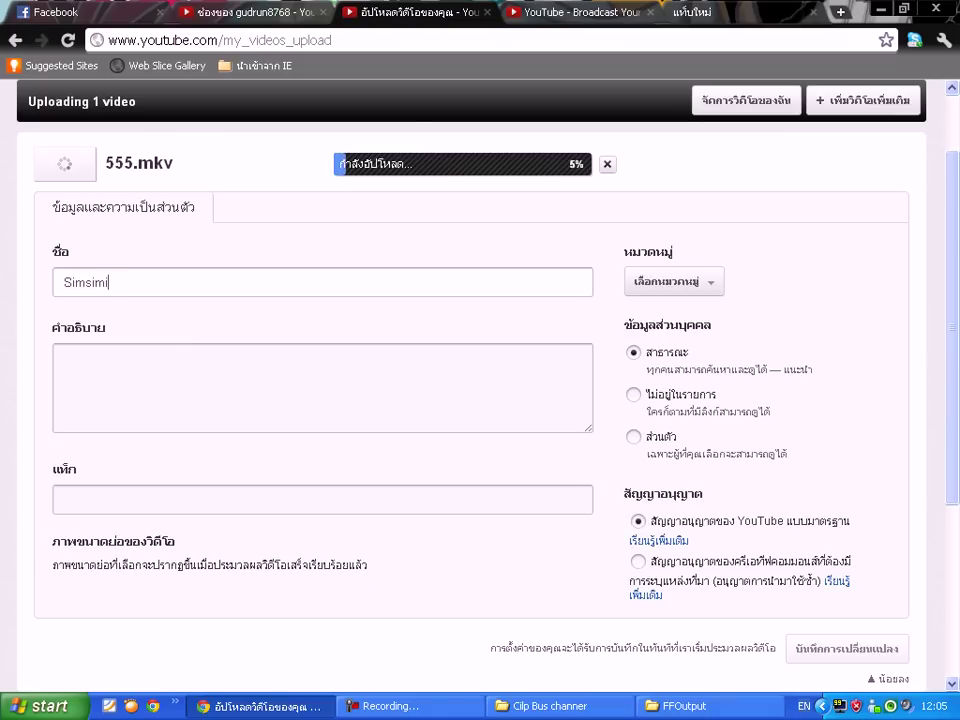
type(" - ฮาๆ")
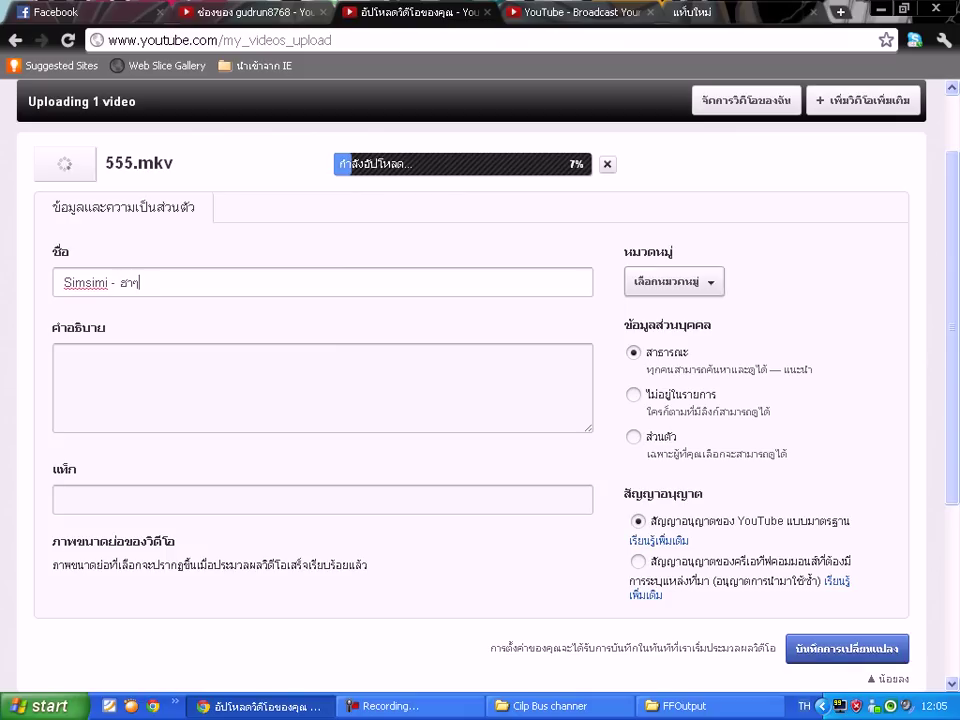
Set the video's category to บันเทิง and enter the description อักเล่น.
left_click(674, 282)
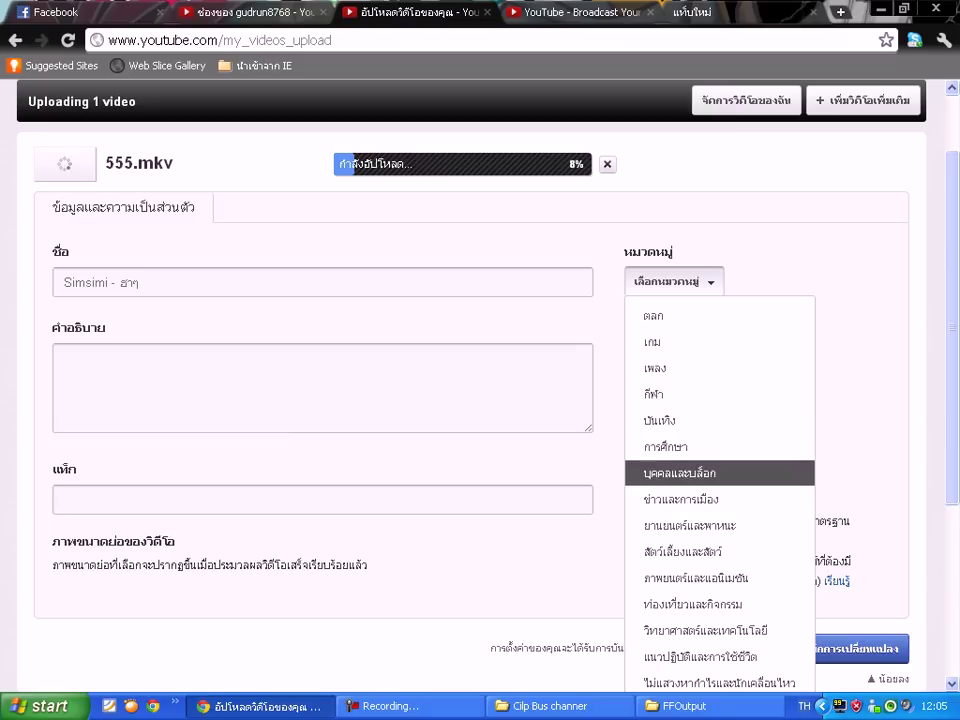
left_click(660, 420)
left_click(322, 388)
type("ผ")
key("BackSpace")
type("ฟดฟ")
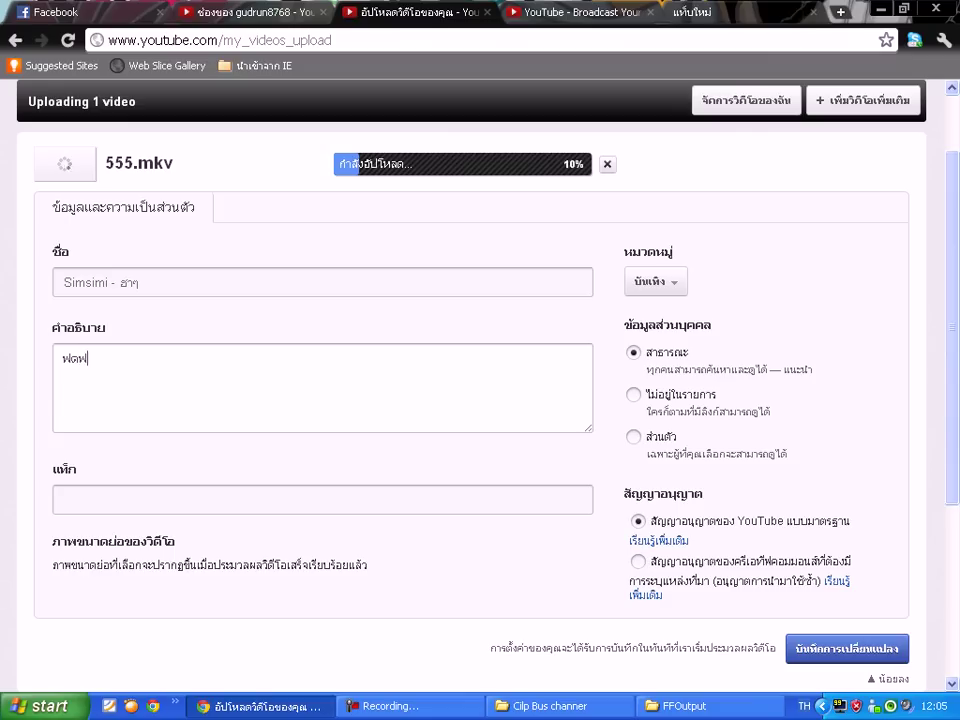
key("BackSpace")
key("BackSpace")
type("อักเล่น")
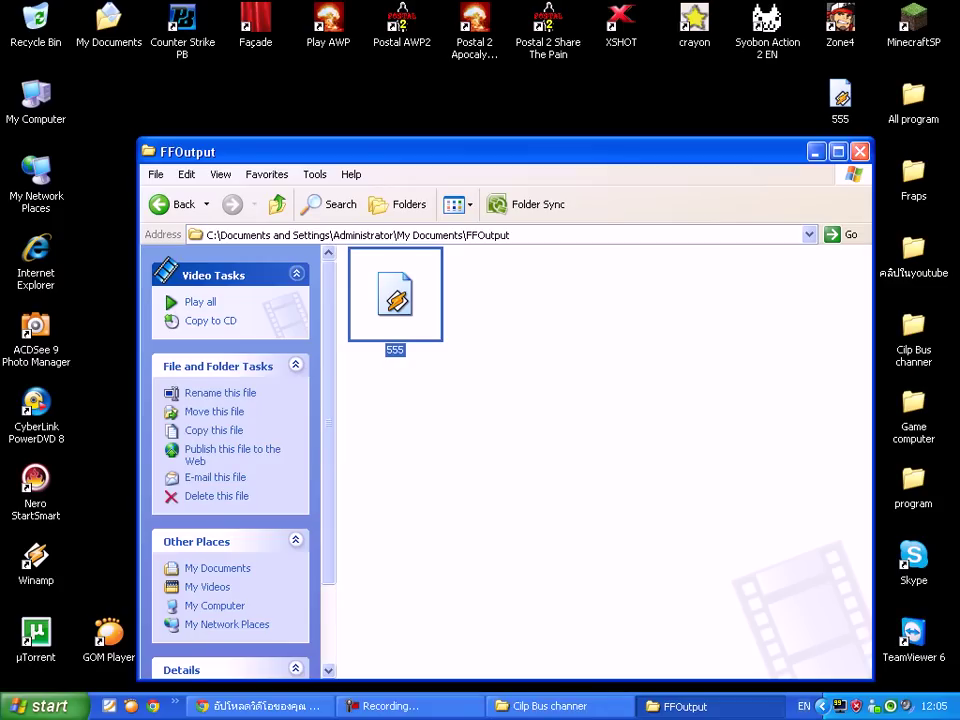
Close the FFOutput folder window and refresh the desktop.
left_click(860, 151)
right_click(606, 146)
left_click(636, 169)
right_click(636, 168)
left_click(668, 193)
Delete the original 555 video from the desktop and empty the Recycle Bin.
left_click(840, 98)
key("Delete")
key("Return")
right_click(21, 21)
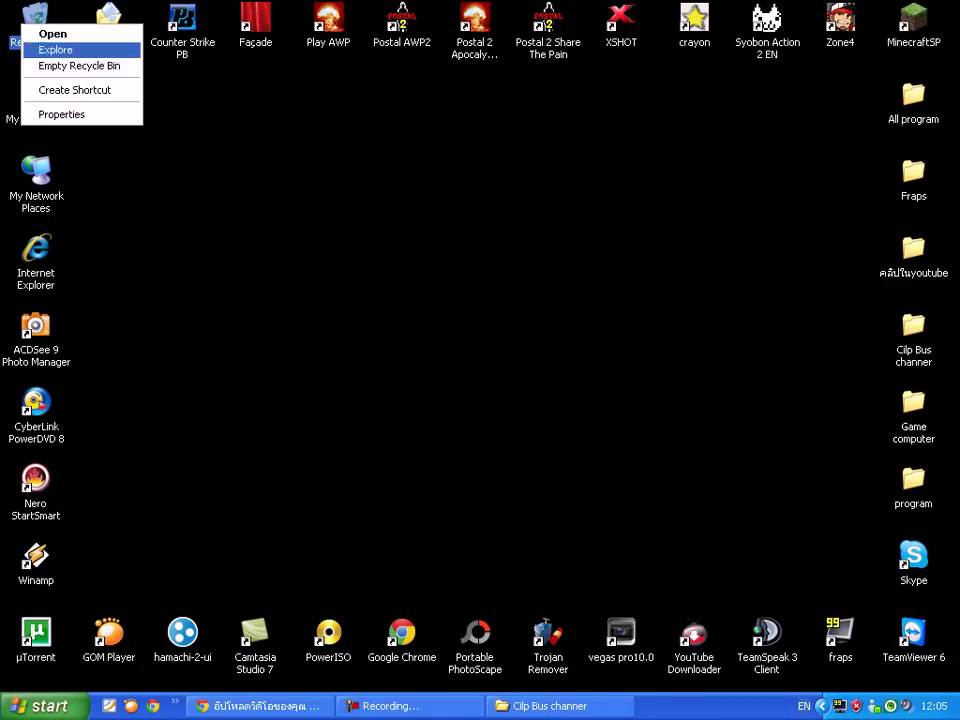
left_click(66, 64)
key("Return")
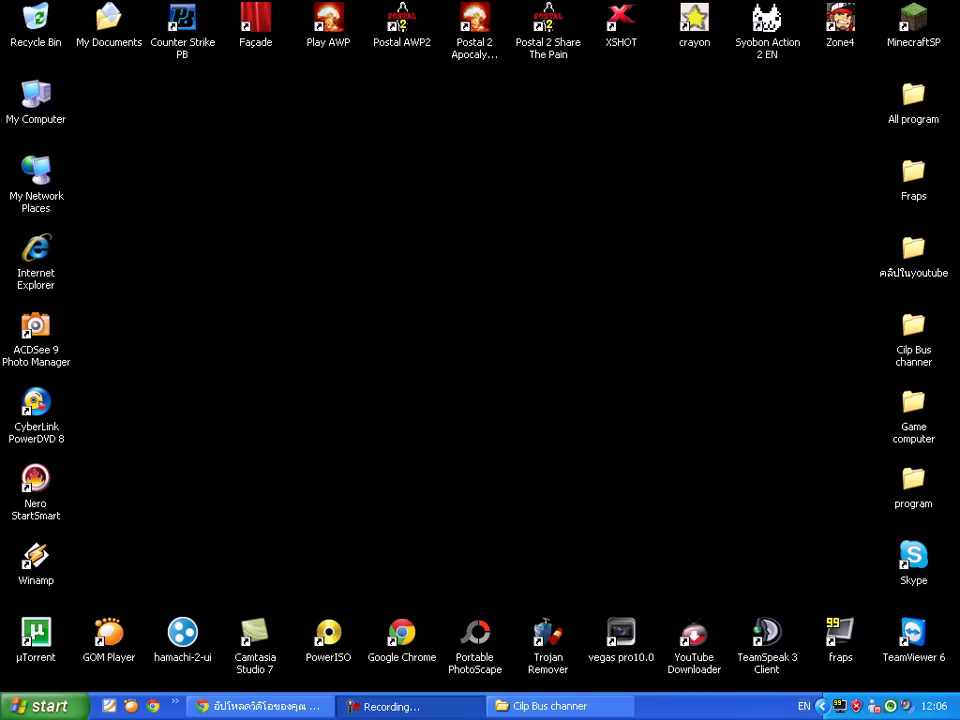
Switch back to the YouTube upload page in Chrome.
left_click(261, 706)
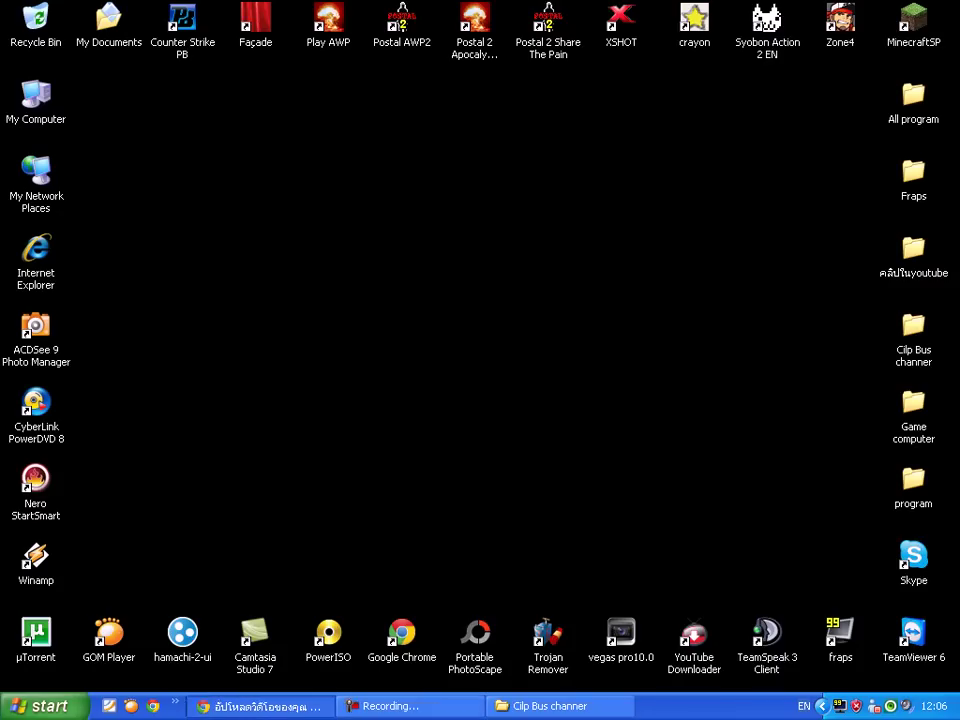